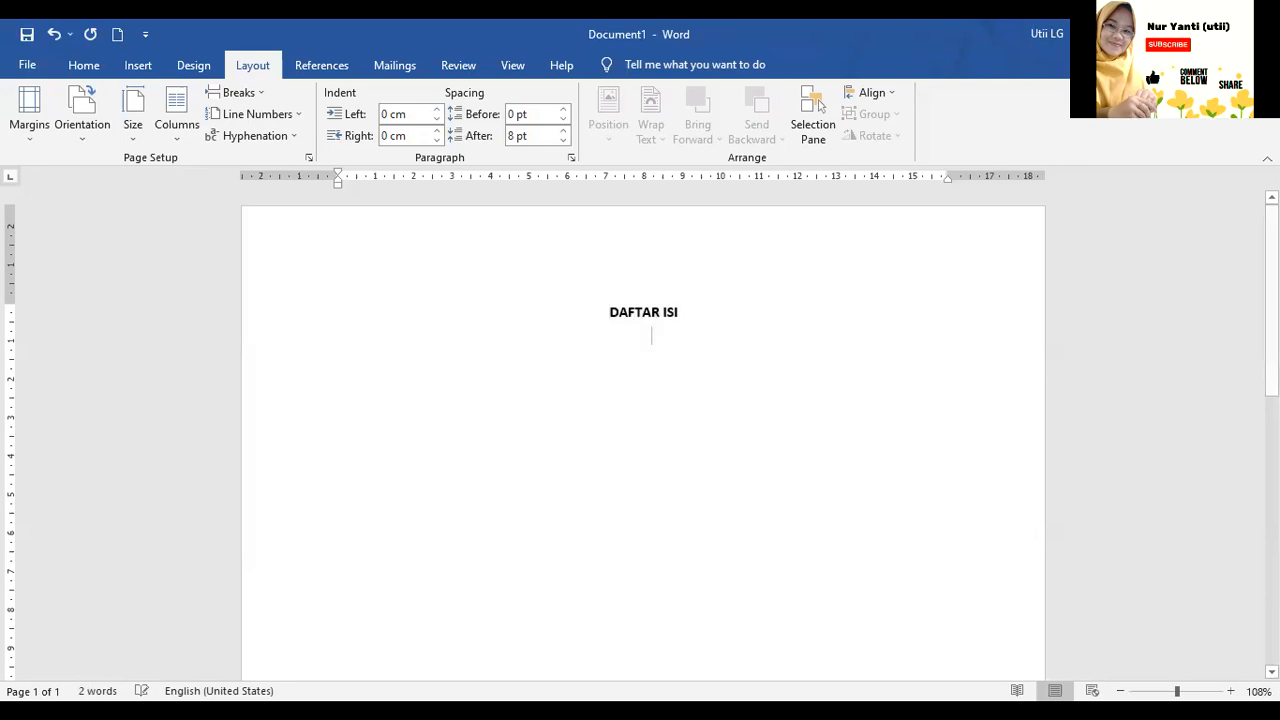
Enter the lines KATA PENGANTAR, DAFTAR ISI and BAB 1 beneath the centred DAFTAR ISI title
key("Return")
type("KATA")
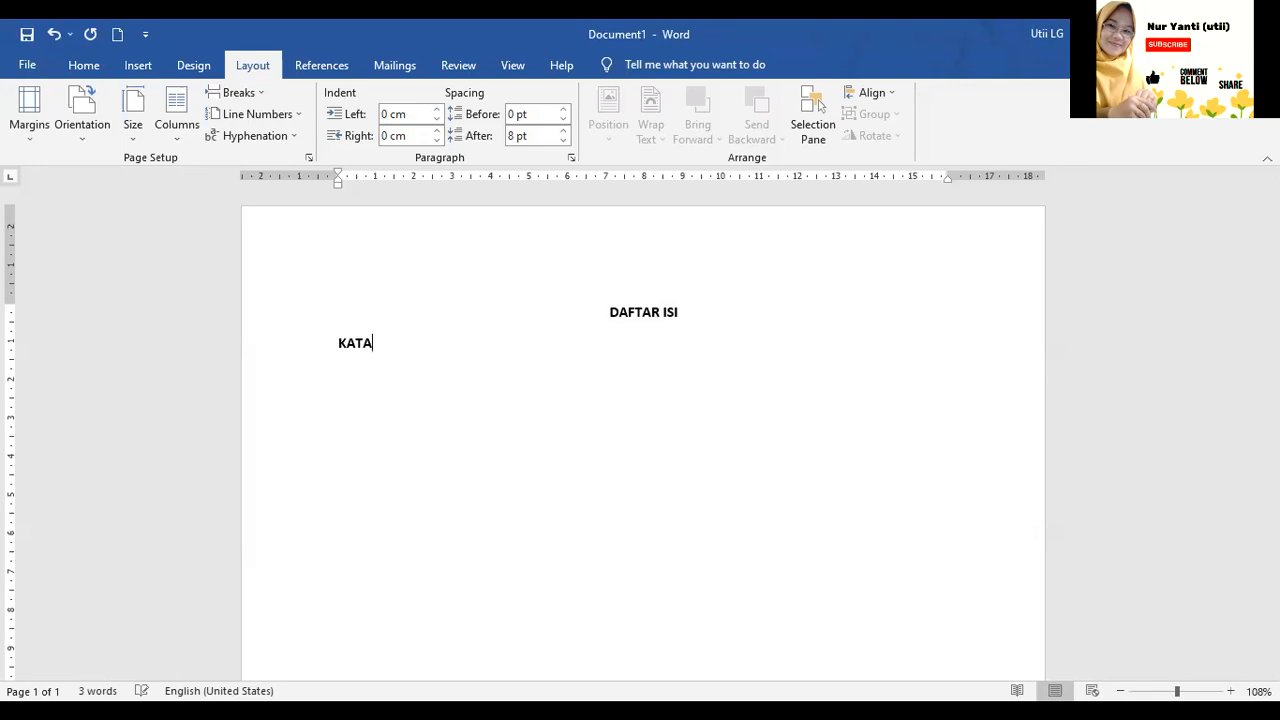
type(" PENGANAR")
key("BackSpace")
key("BackSpace")
type("TAR")
key("Return")
type("DAF")
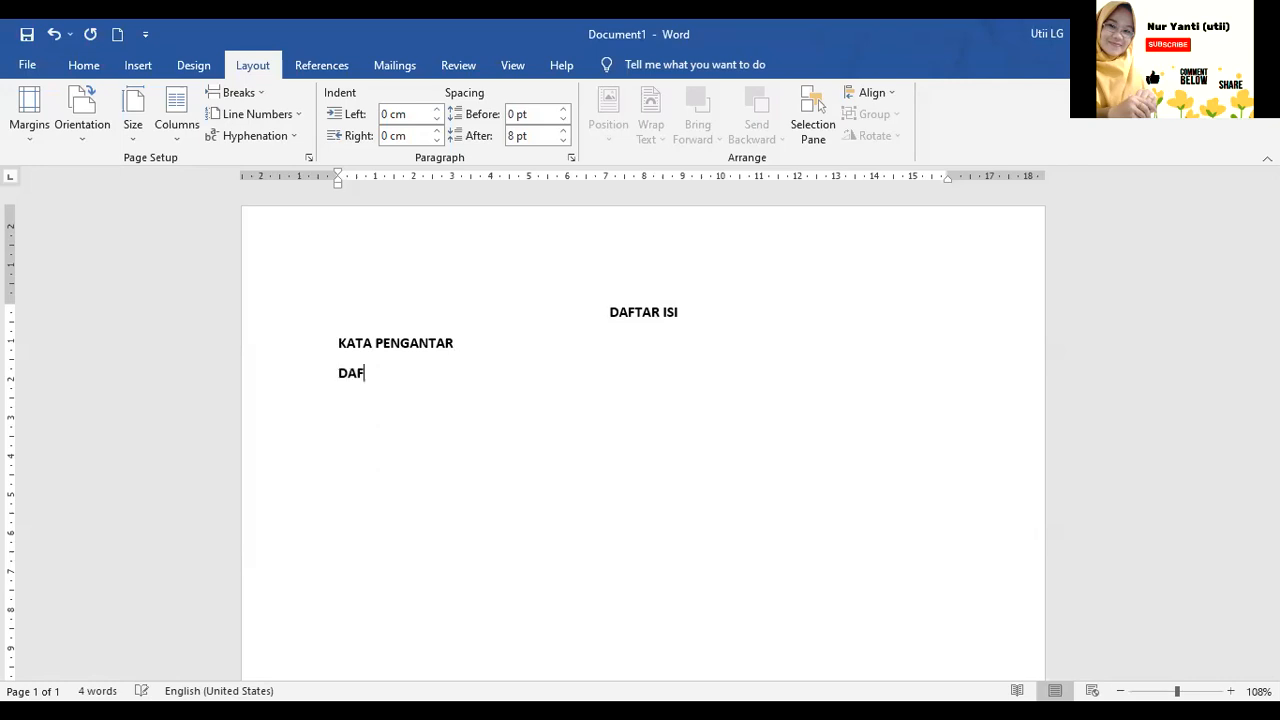
type("TAR ISIS")
key("Return")
type("BAB 1")
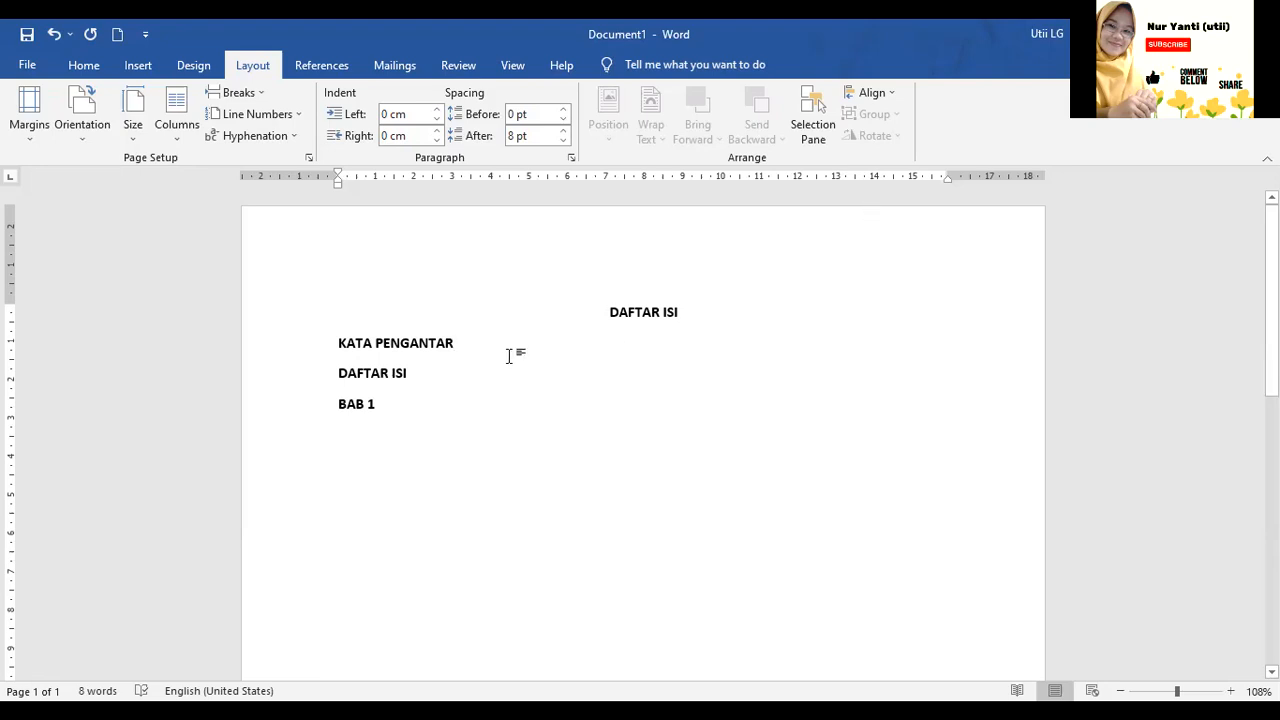
Add a right-aligned tab stop at 14 cm to the KATA PENGANTAR line
left_click(881, 176)
double_click(876, 183)
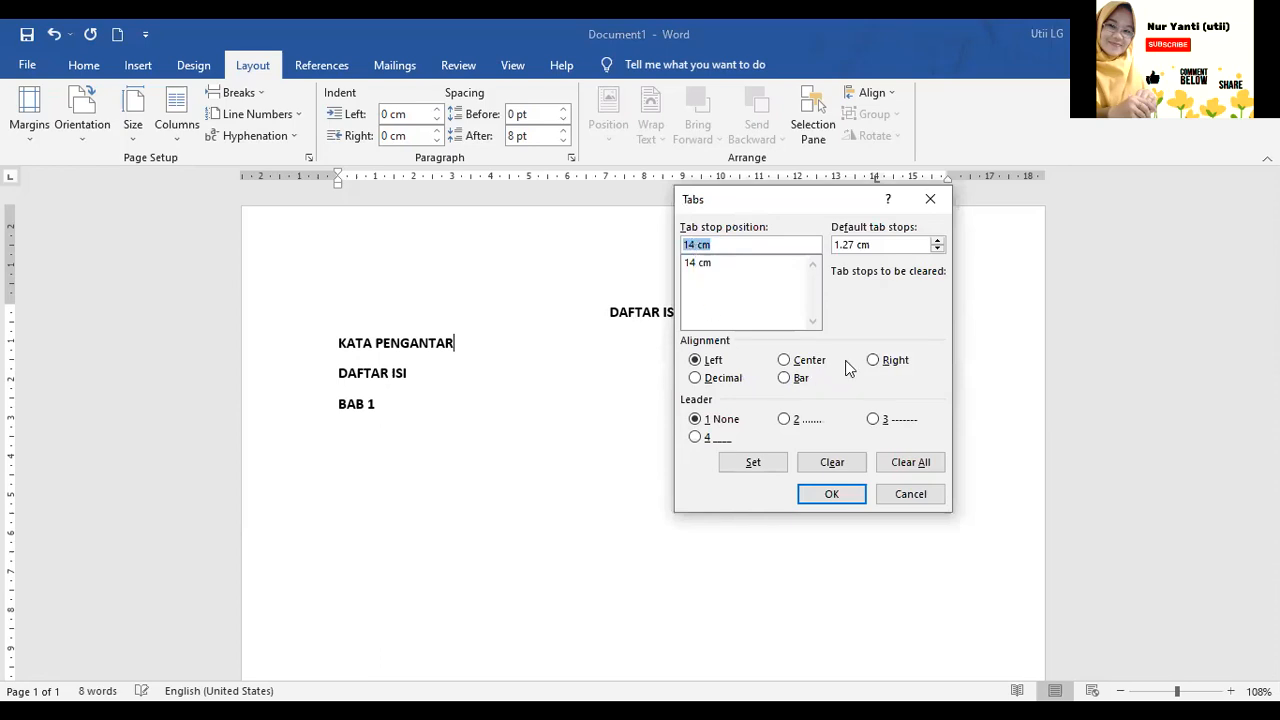
left_click(873, 362)
left_click(769, 466)
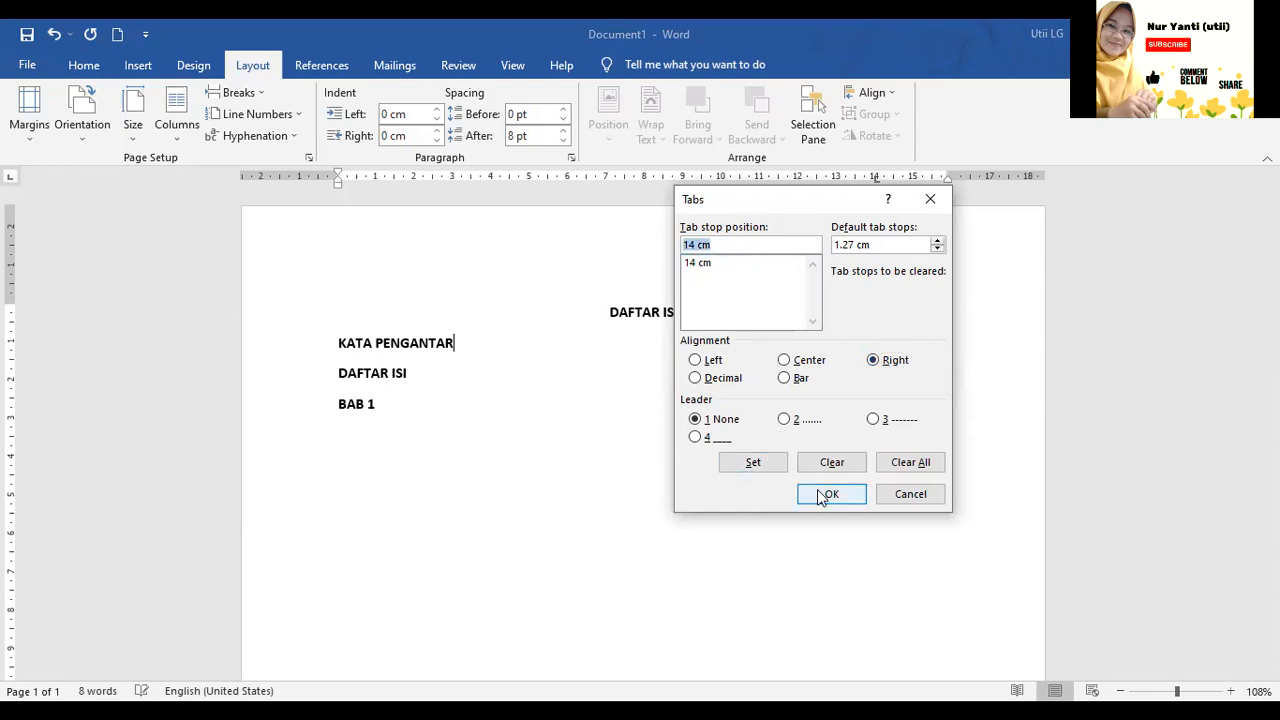
key("Return")
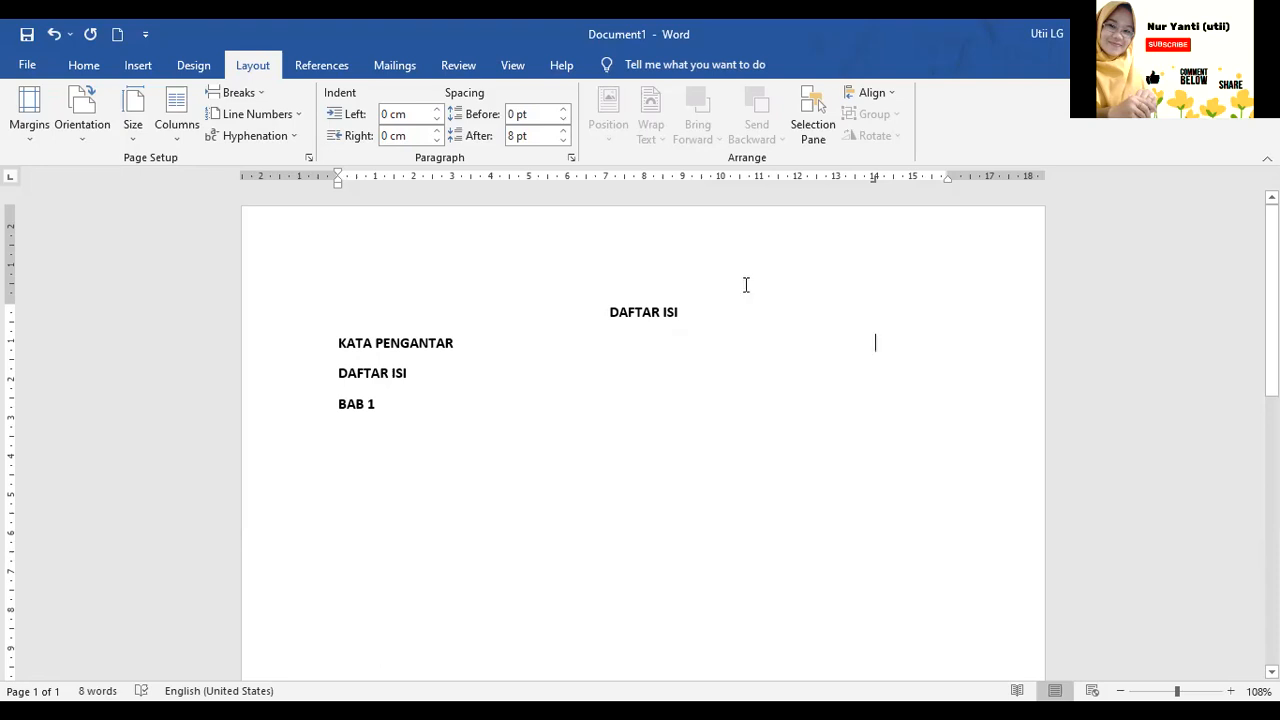
key("BackSpace")
Give the KATA PENGANTAR line's 14 cm tab stop the dotted leader and end the line with page number i
left_click(876, 180)
left_click(876, 180)
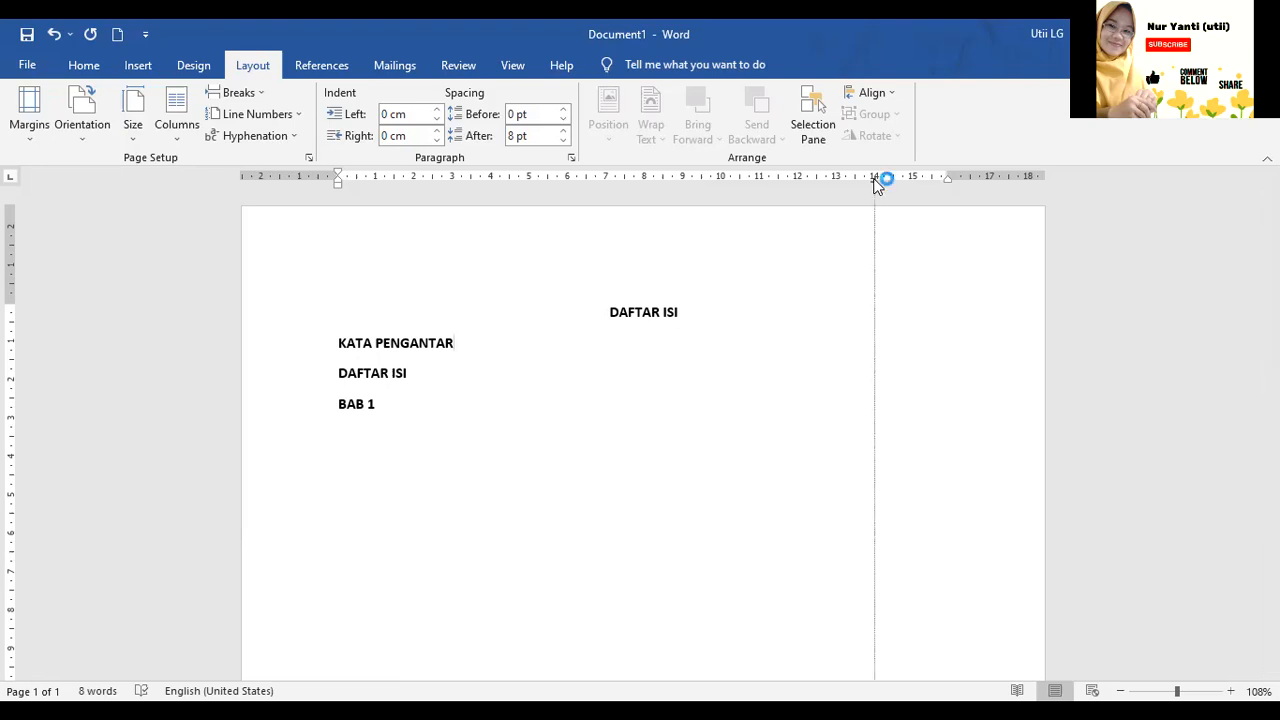
left_click(874, 362)
left_click(731, 412)
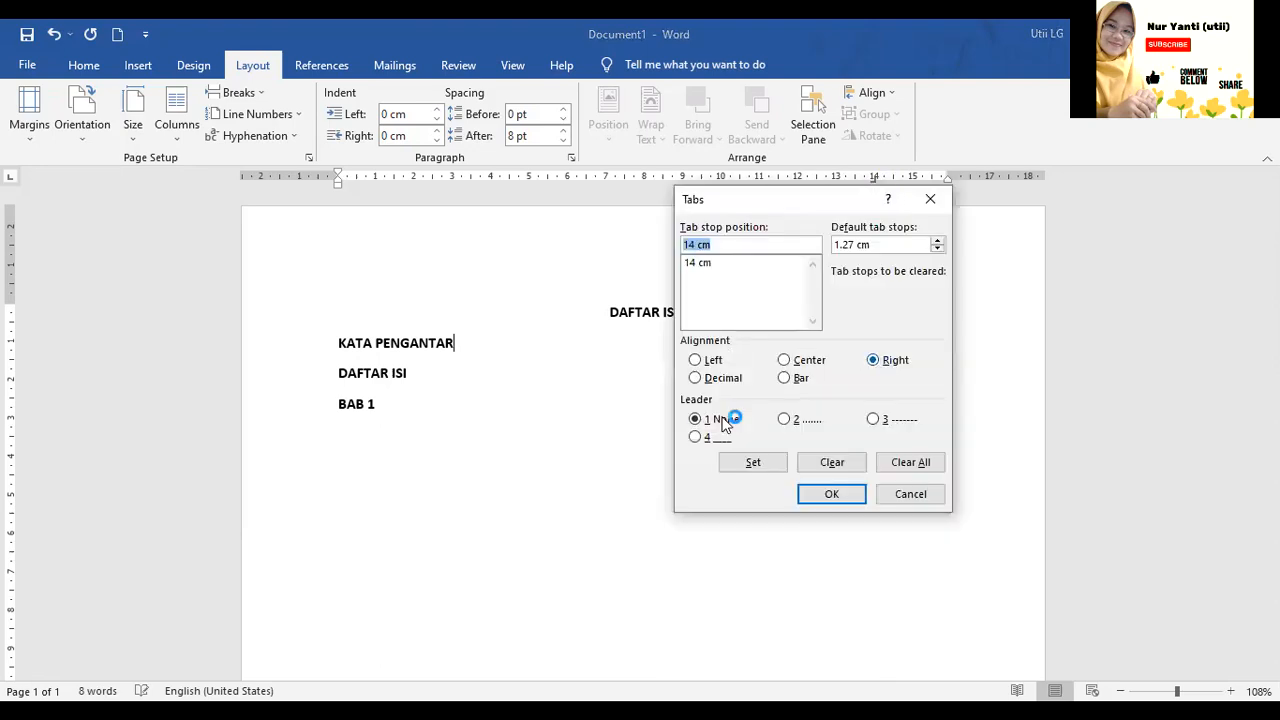
left_click(787, 419)
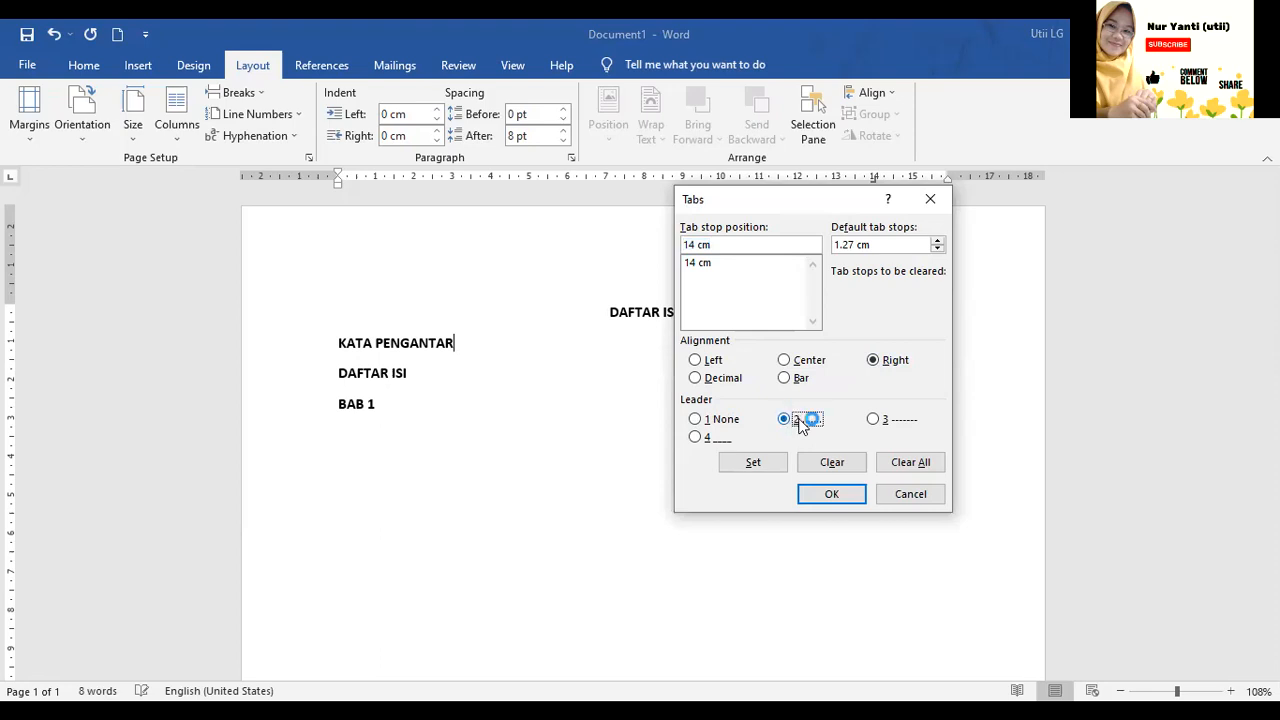
left_click(763, 461)
left_click(806, 495)
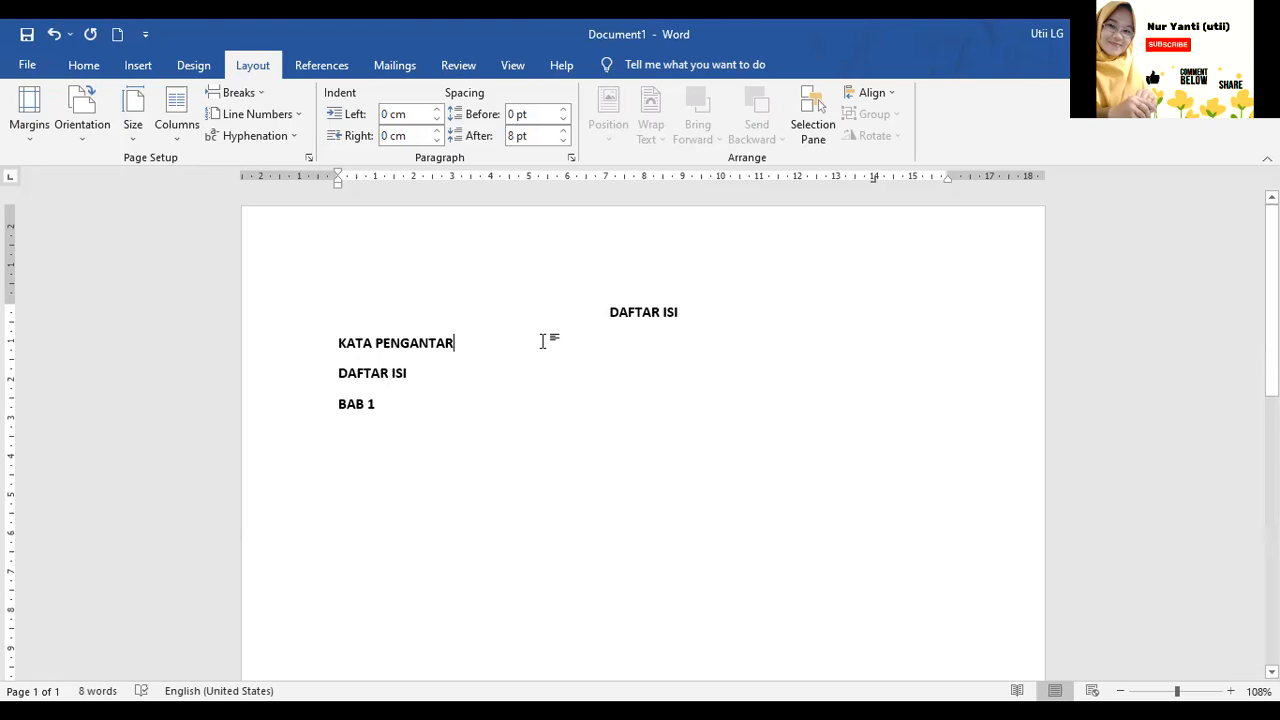
key("Tab")
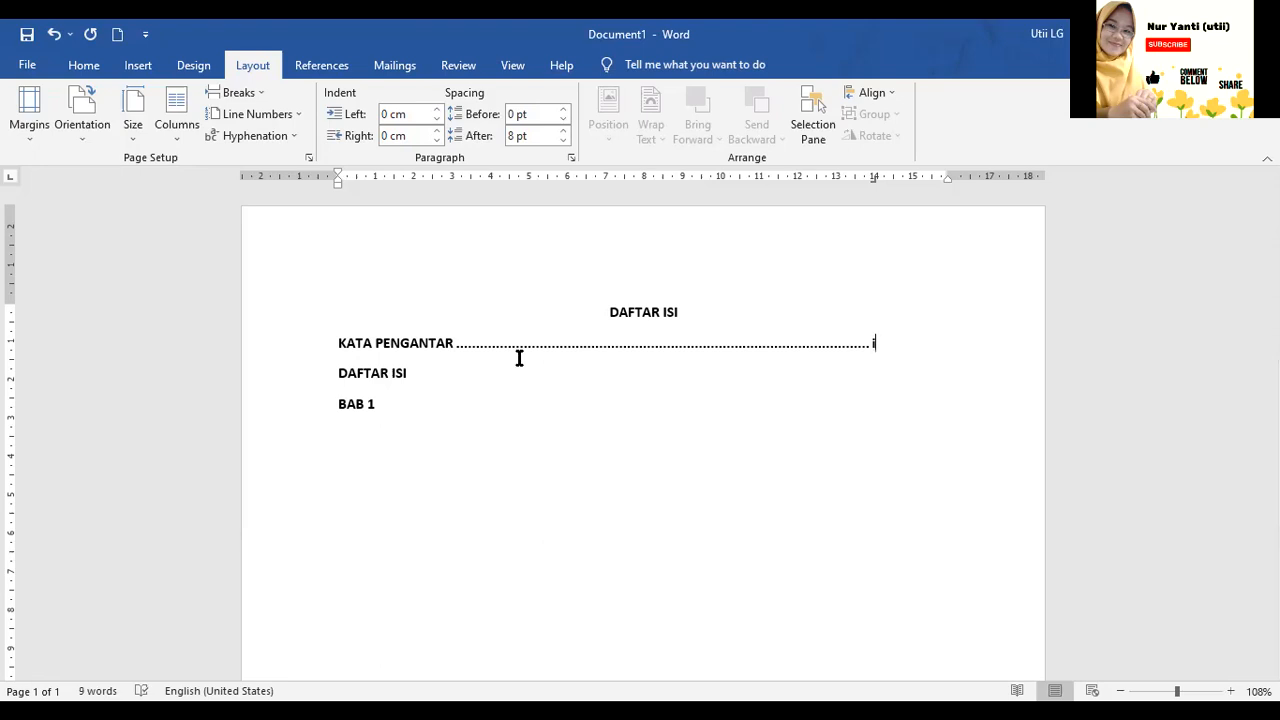
Give the DAFTAR ISI entry a right-aligned 14 cm tab stop with dotted leader and end it with page number ii
left_click(463, 371)
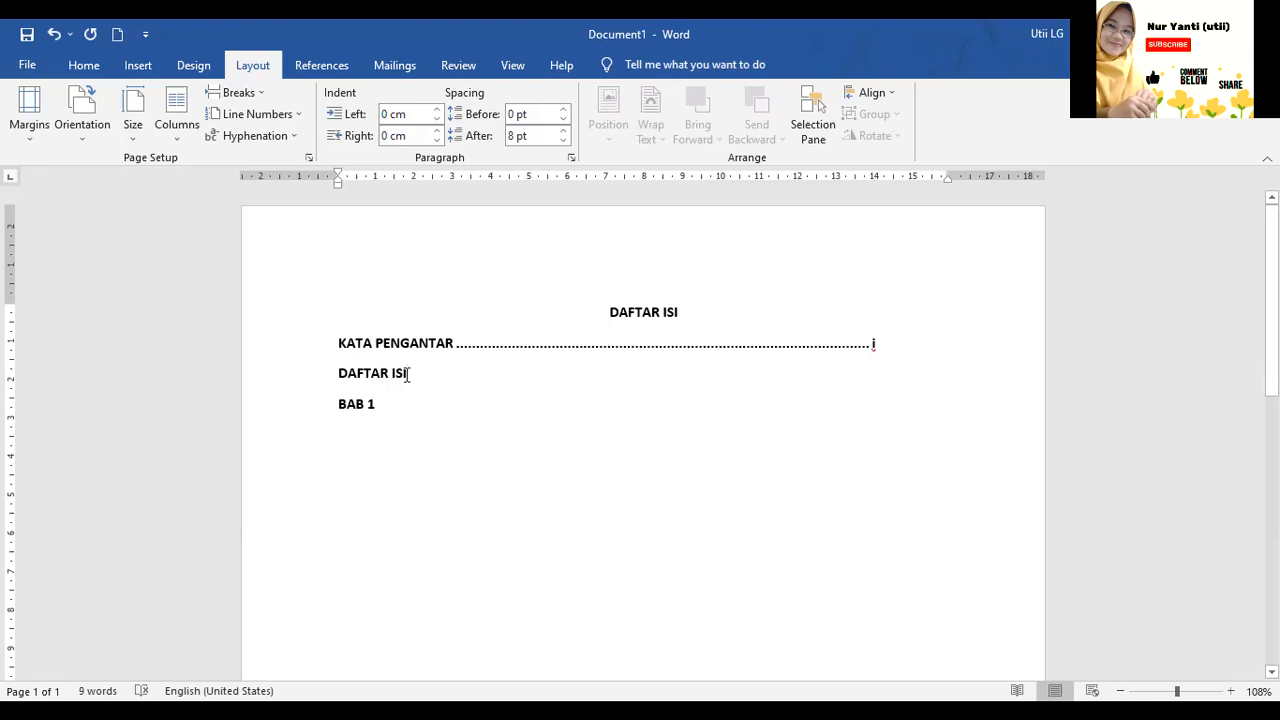
key("Tab")
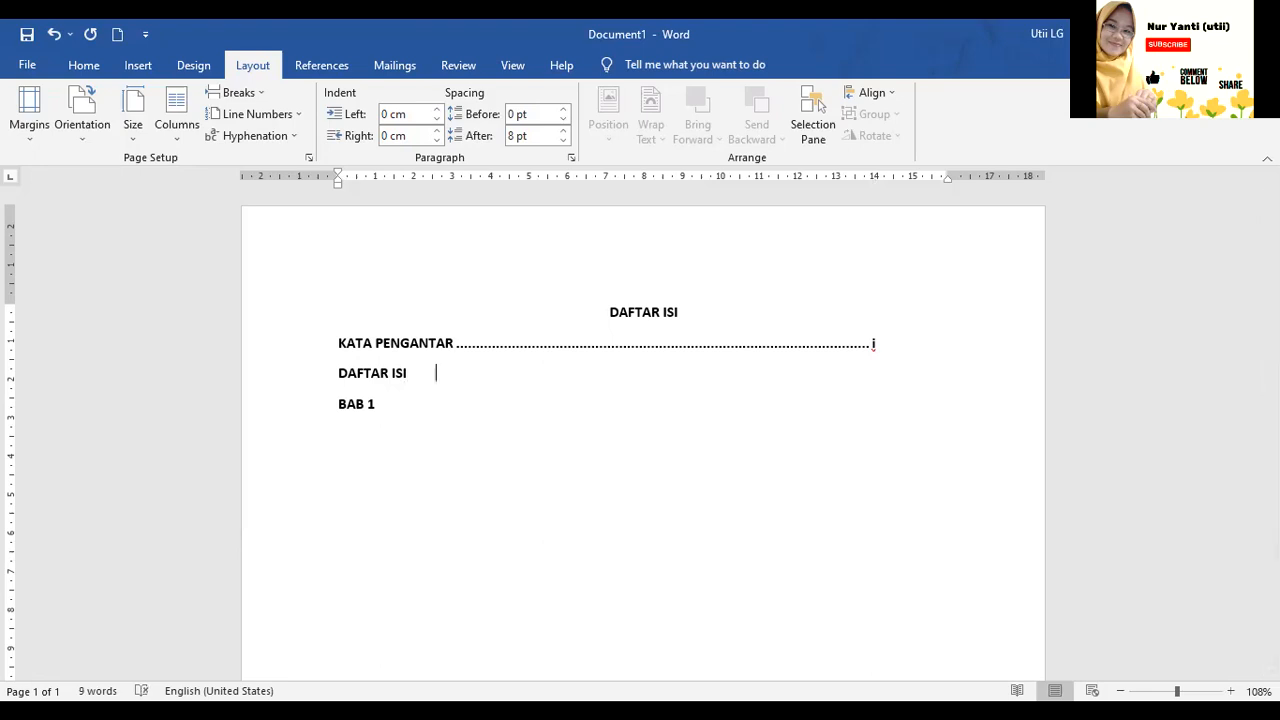
key("BackSpace")
double_click(875, 178)
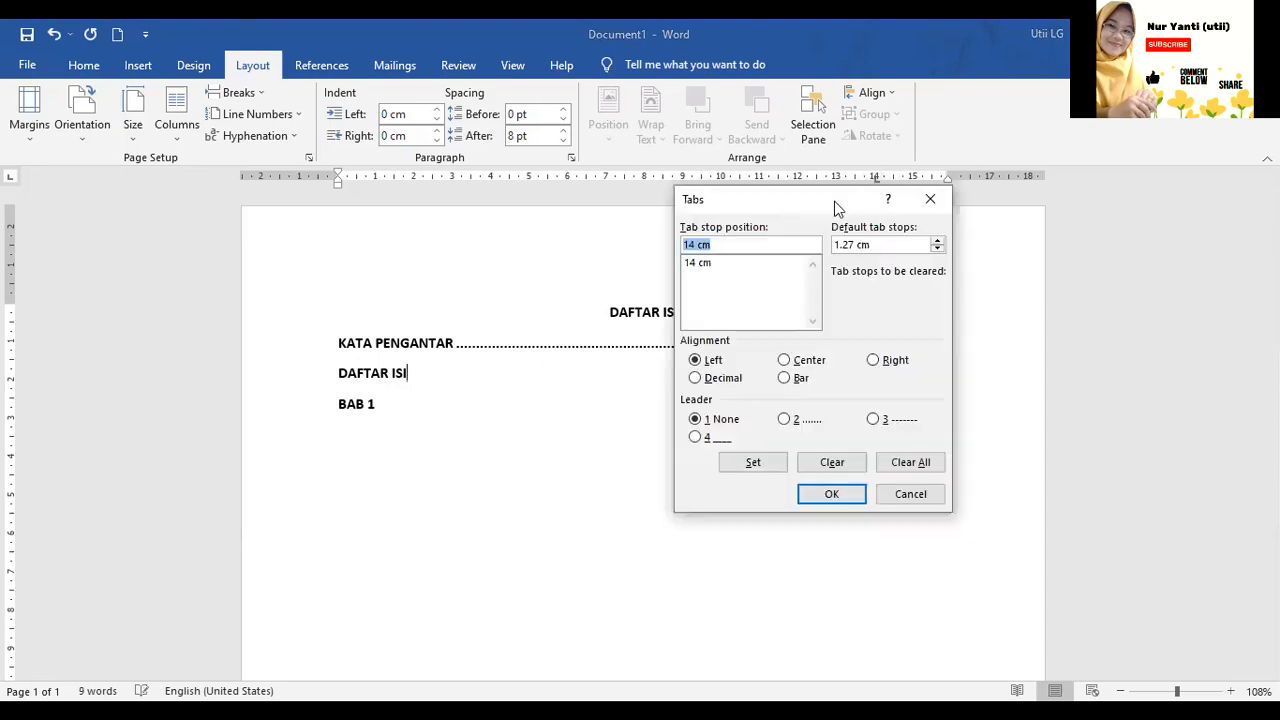
left_click(706, 264)
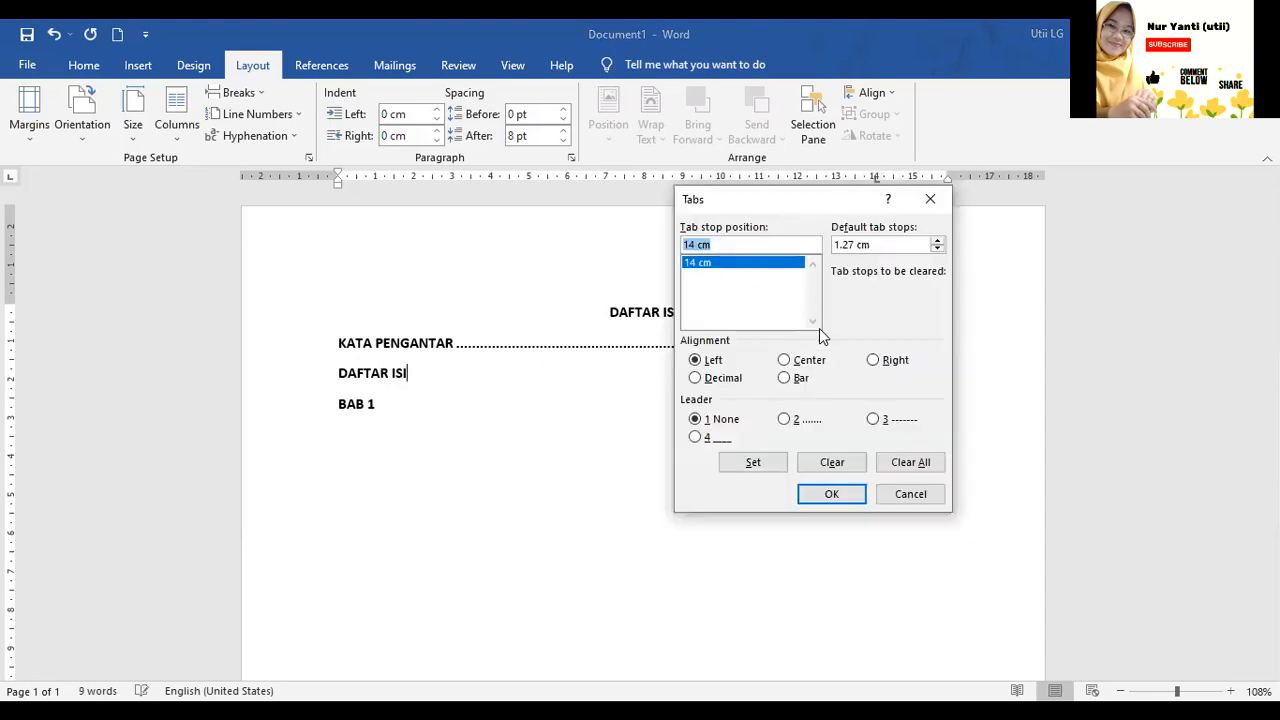
left_click(875, 361)
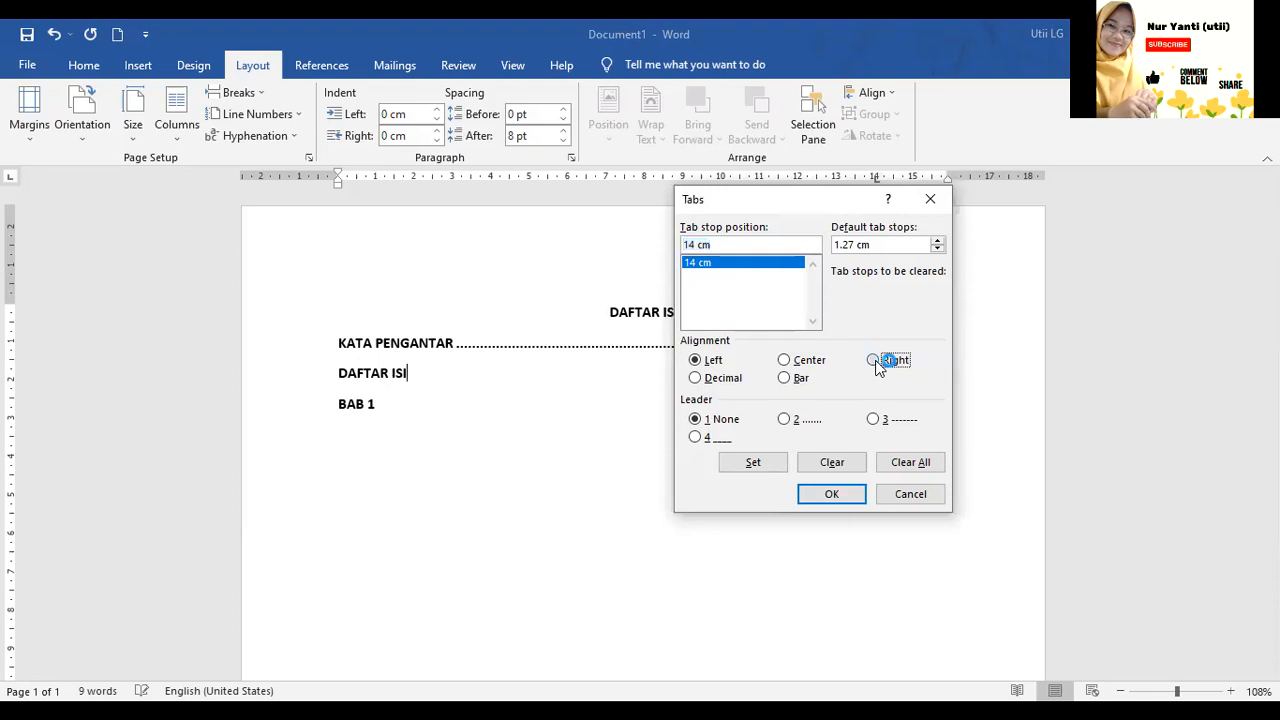
left_click(810, 424)
left_click(762, 462)
left_click(826, 496)
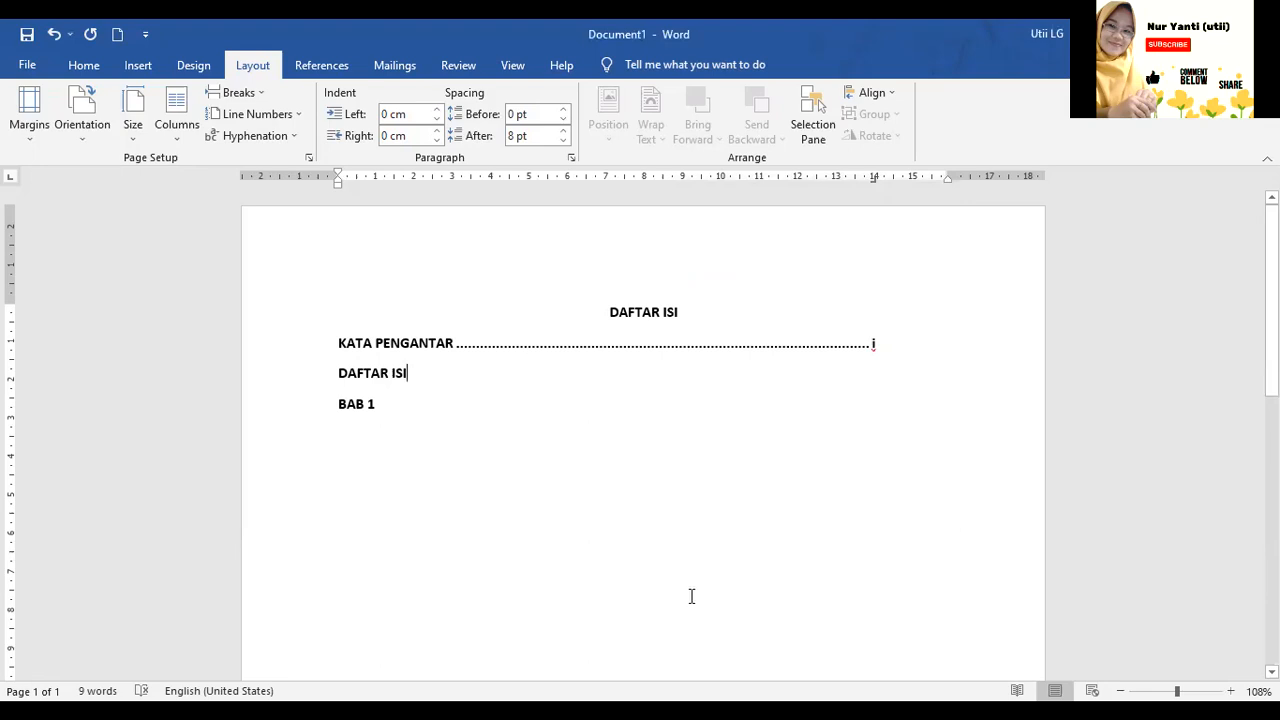
key("Tab")
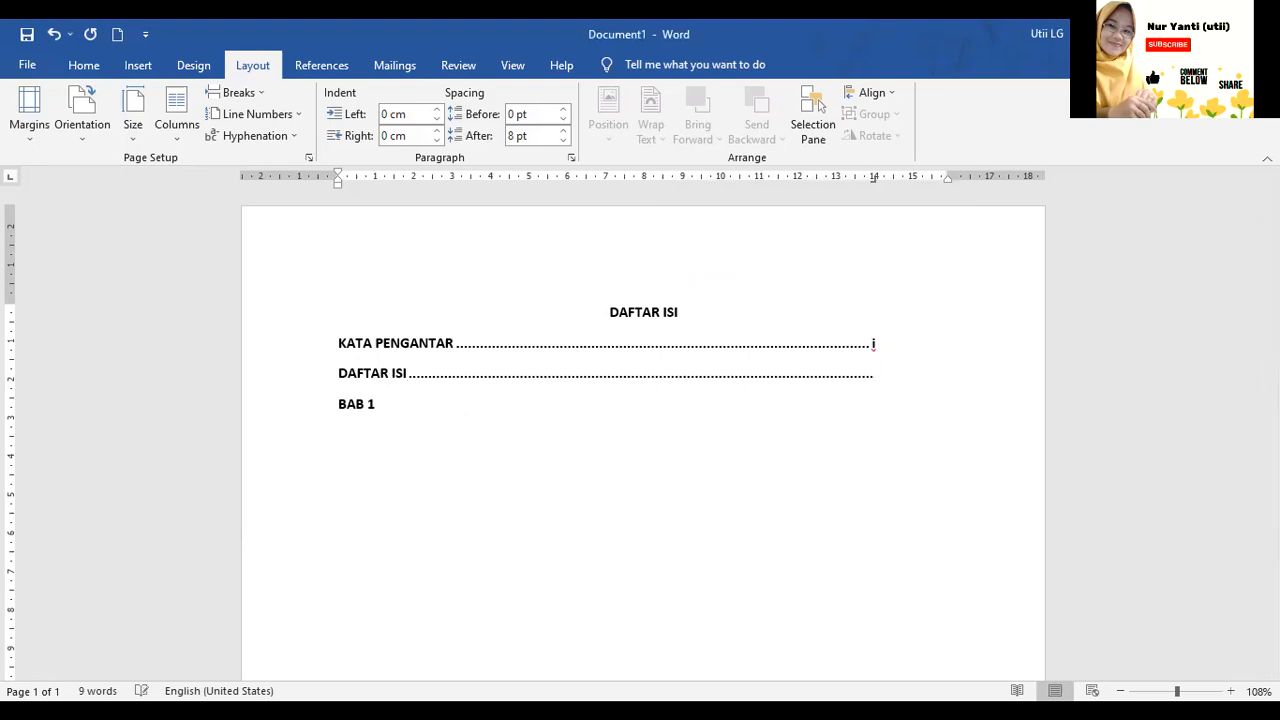
type("ii")
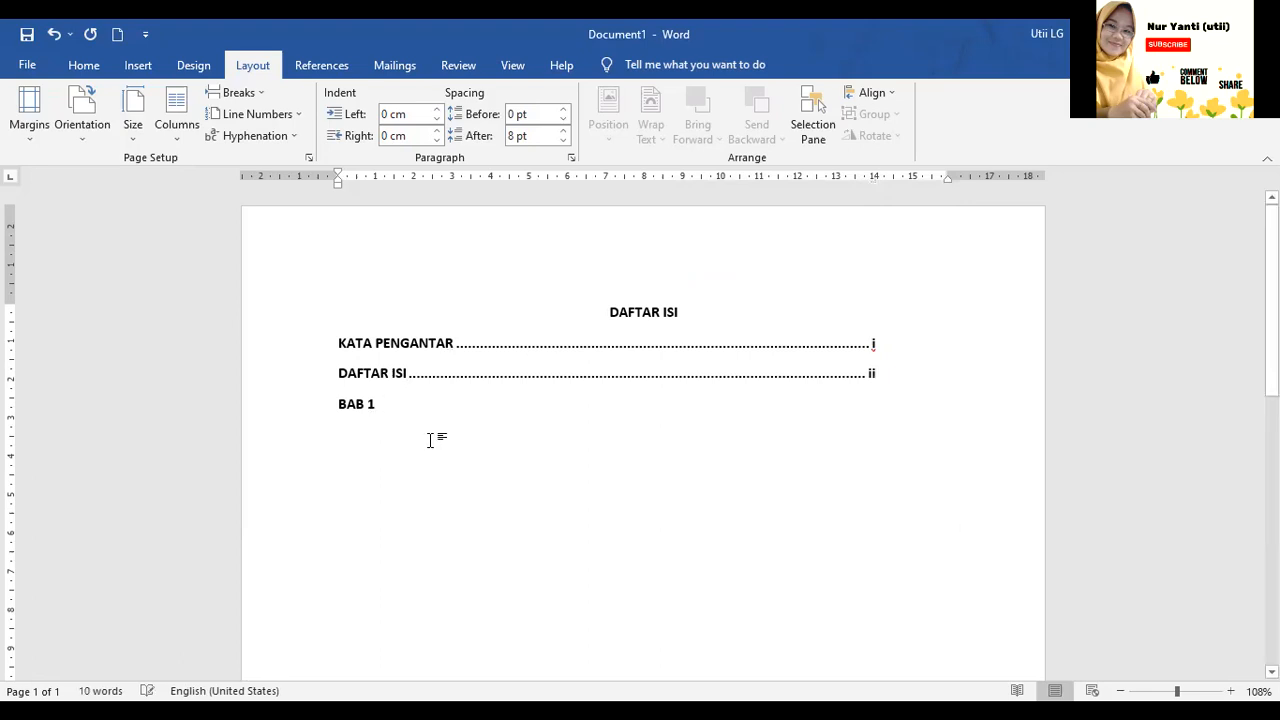
Delete the BAB 1 line and re-enter it as a continuation of the DAFTAR ISI entry to inherit its tab stop
left_click(404, 401)
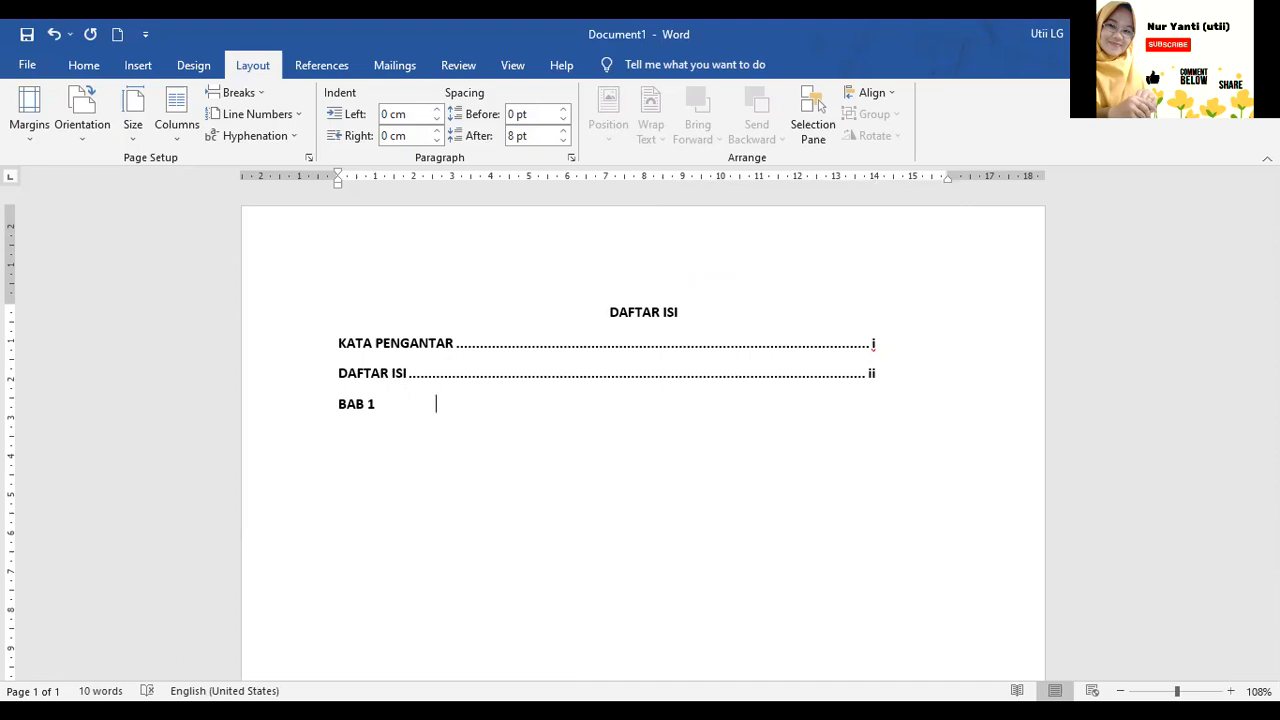
key("BackSpace")
key("BackSpace")
key("BackSpace")
key("BackSpace")
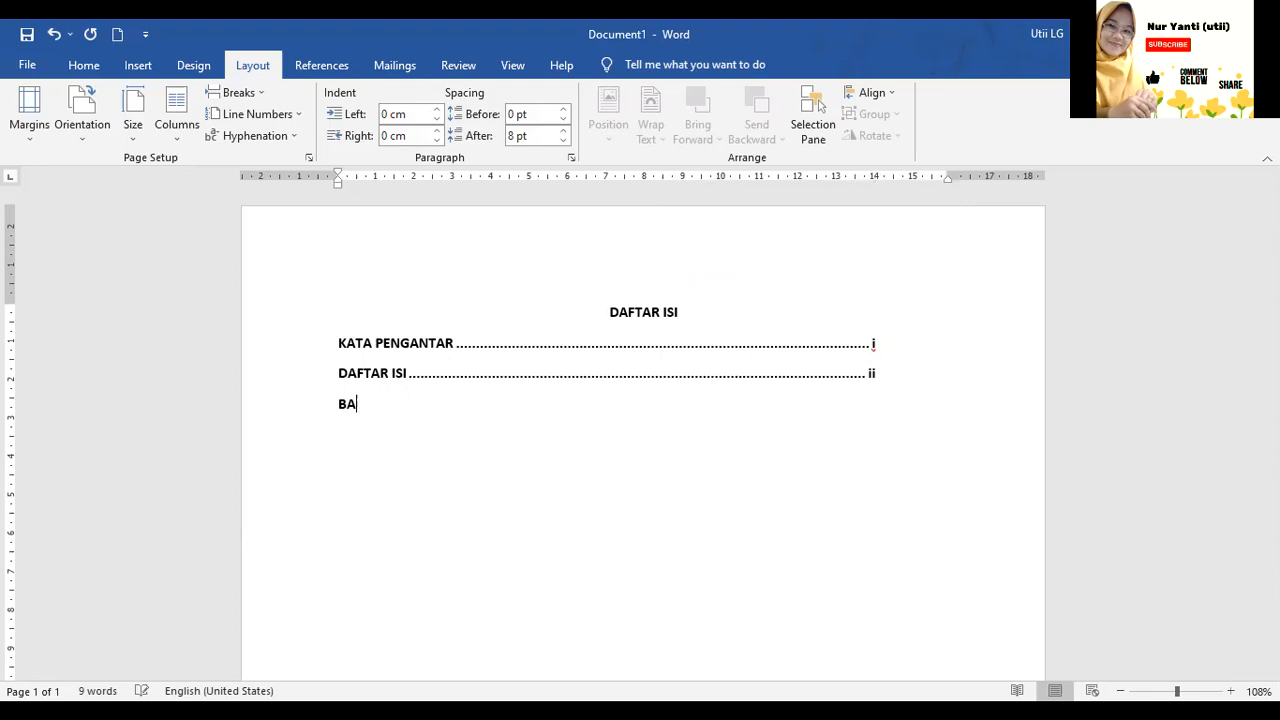
key("BackSpace")
key("BackSpace")
key("BackSpace")
key("Return")
type("BAB 1")
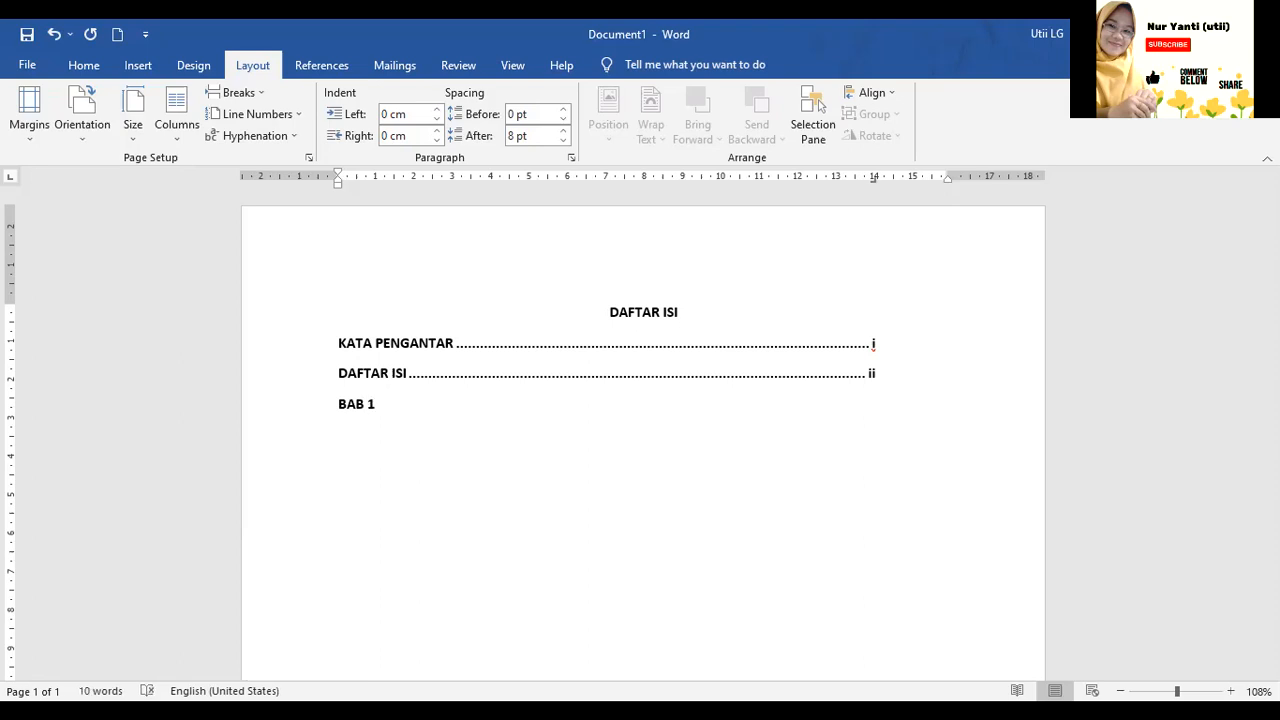
key("Tab")
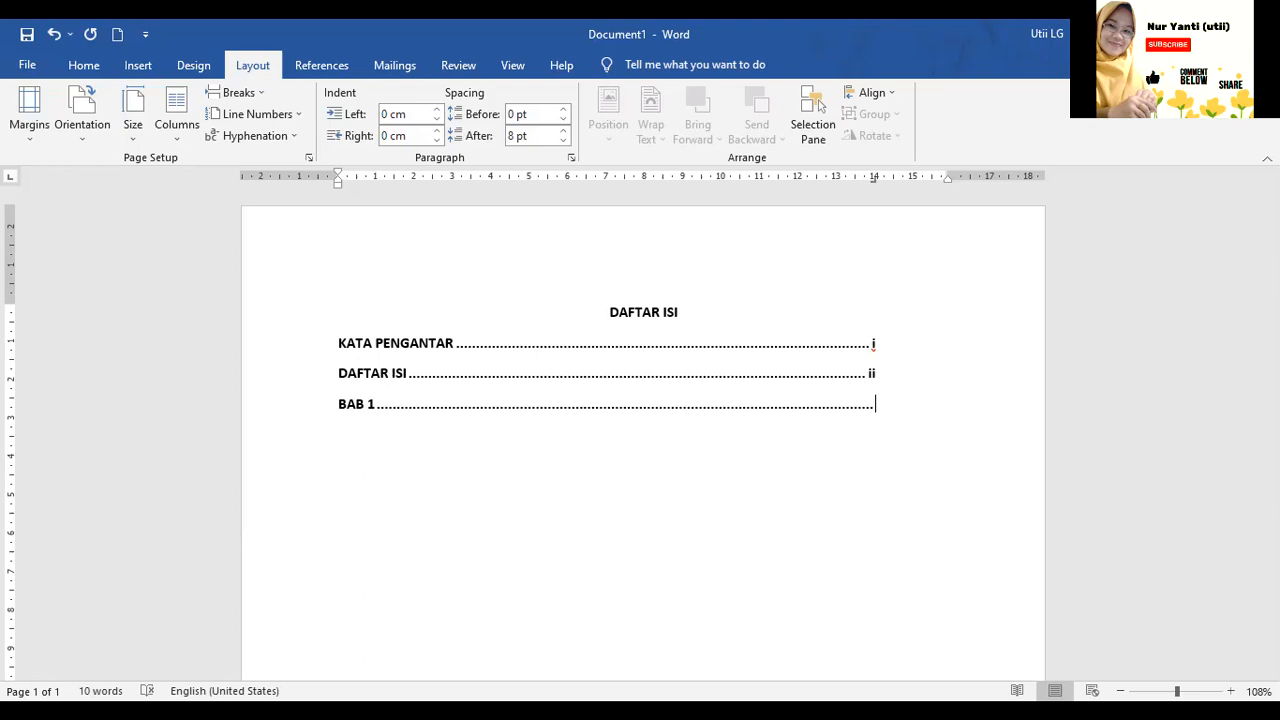
type("1")
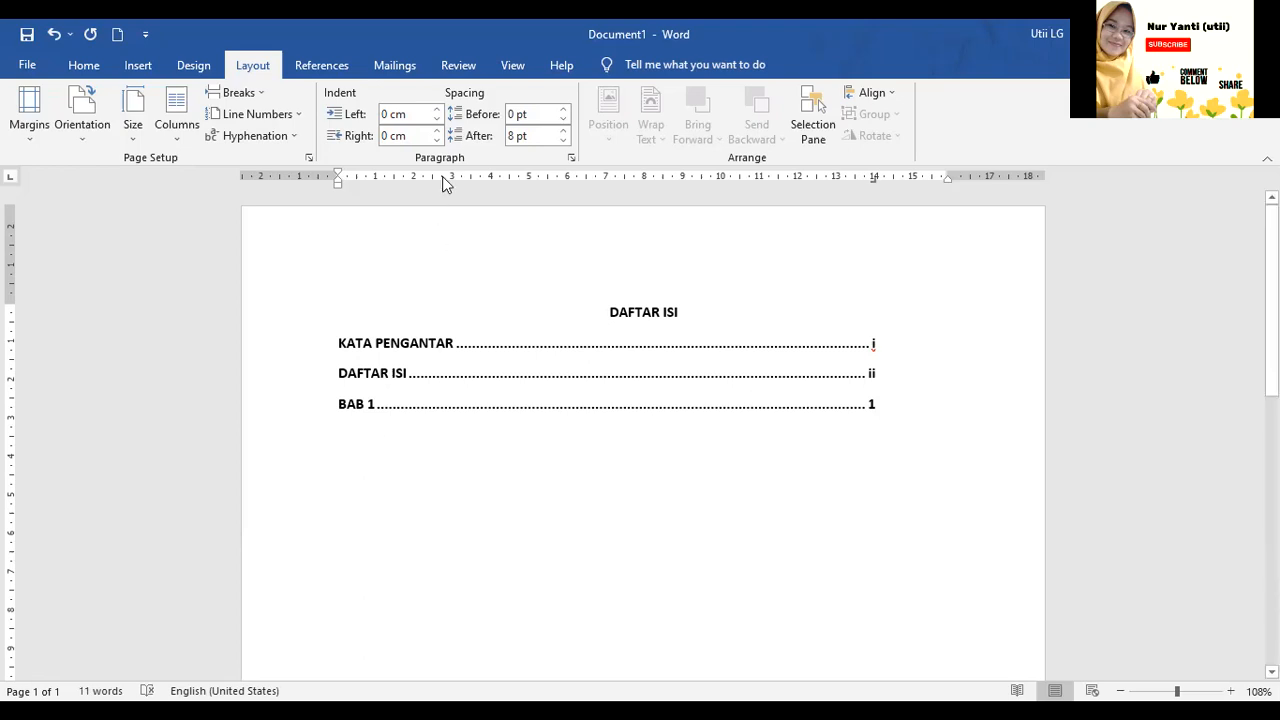
key("Return")
left_click(411, 178)
key("BackSpace")
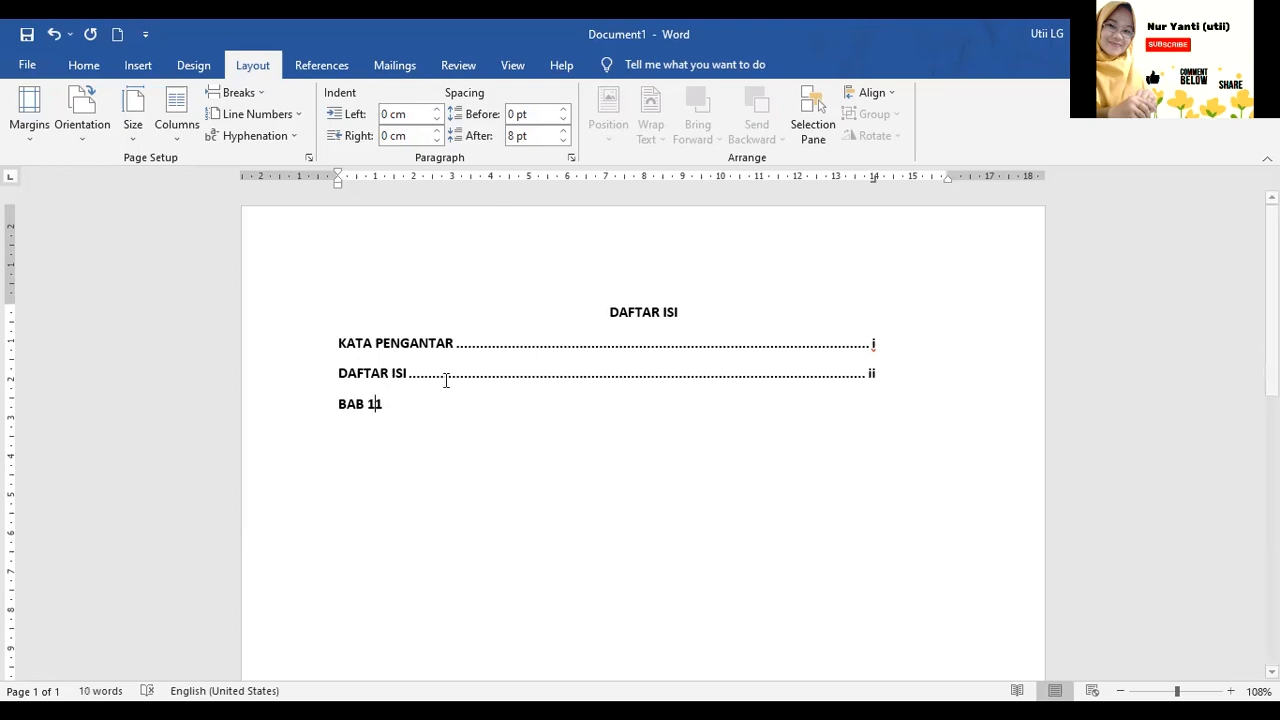
key("Delete")
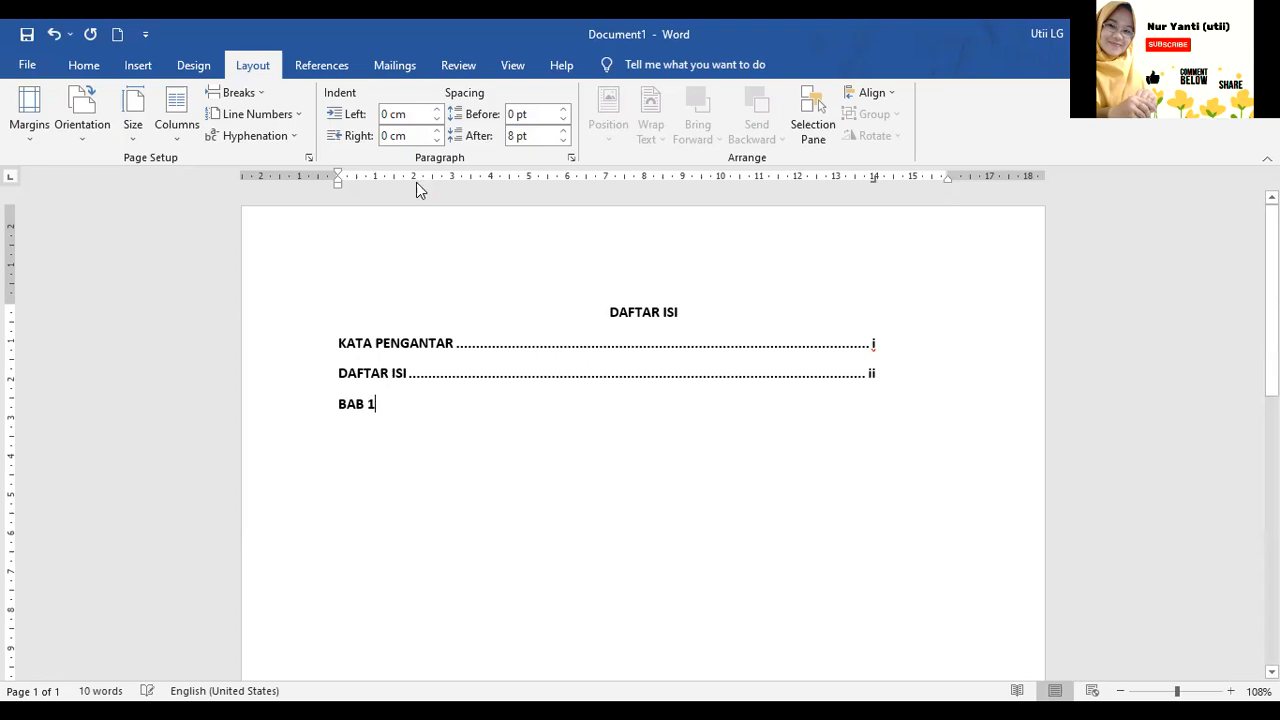
Add a 2 cm tab stop to the BAB 1 line and enter PENDAHULUAN there, with dotted leader and page number 1
left_click(413, 179)
key("Tab")
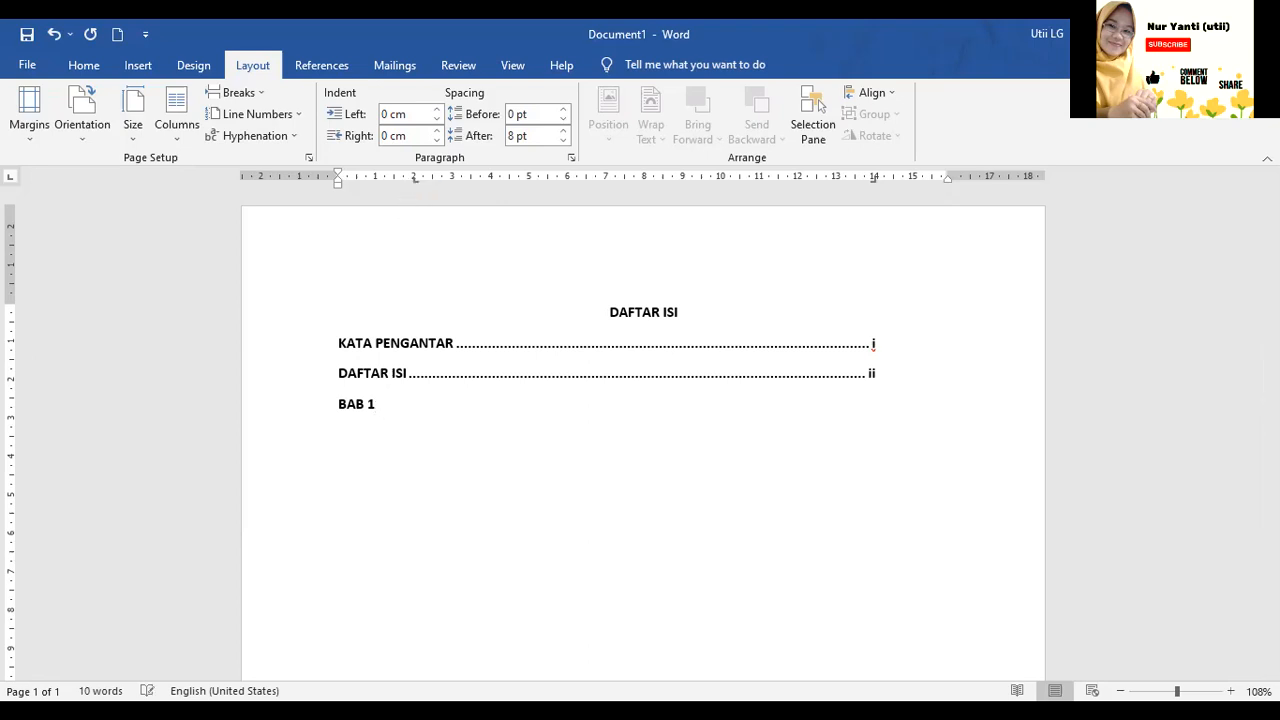
type("pEN")
key("BackSpace")
key("BackSpace")
key("BackSpace")
type("PENDAHULUAN")
key("Tab")
type("1")
Add the numbered item 1. Pengaturan Lembar Kerja beneath PENDAHULUAN, with dotted leader and page number 2
key("Return")
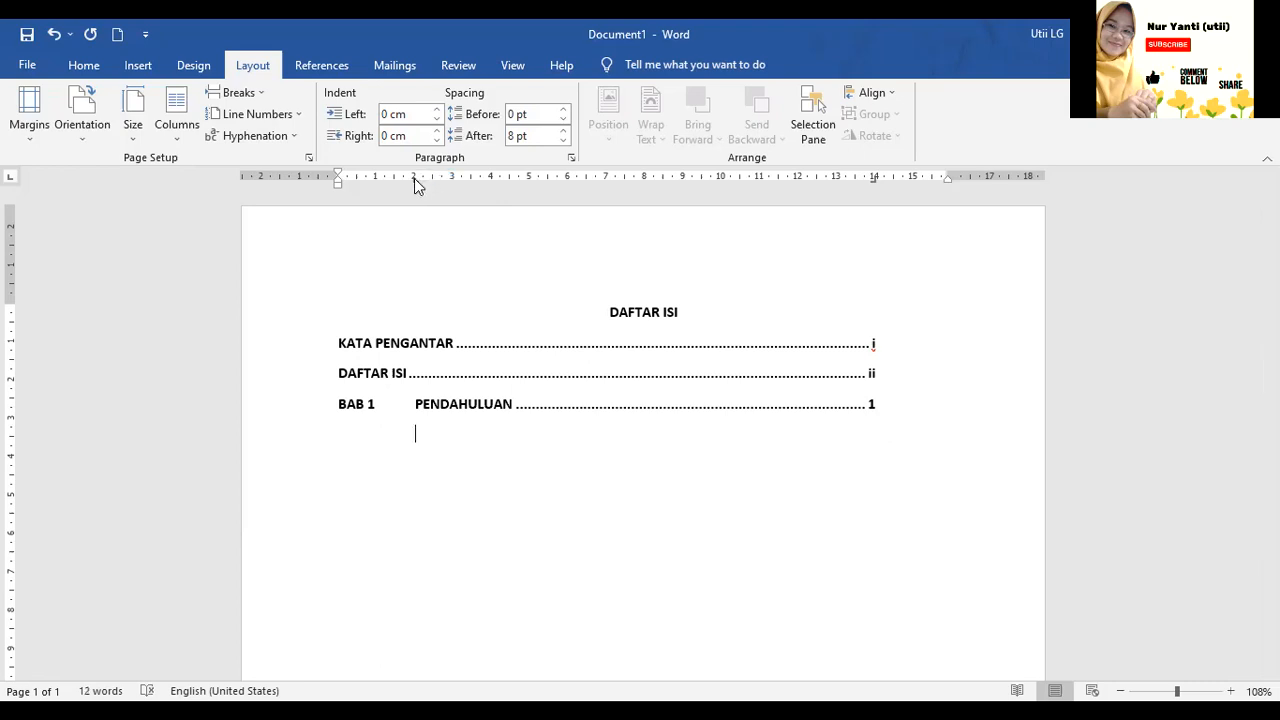
type("1.")
type(" Pengatu")
type("ran ")
type("Lemba")
type("r K")
type("erj")
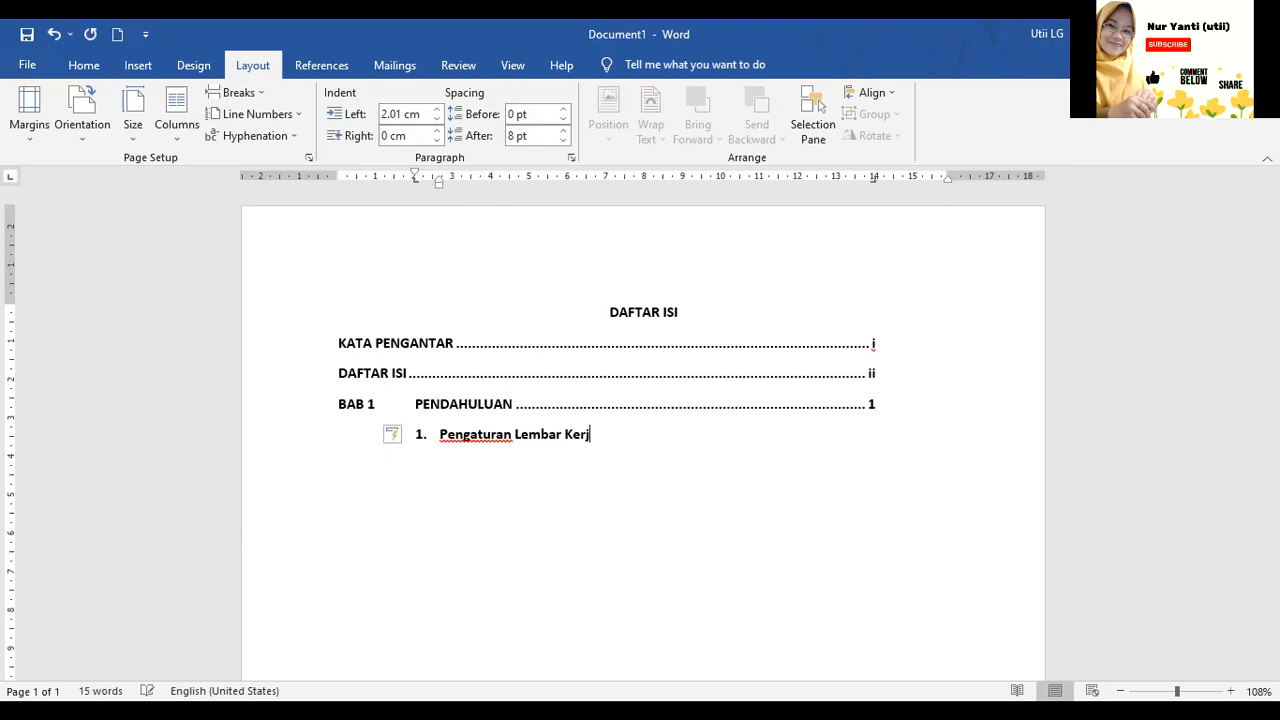
type("a")
key("Tab")
type("2")
Start a lettered a., b. sublist under Pengaturan Lembar Kerja and enter Page Setup with dotted leader and page number 3
key("Return")
key("BackSpace")
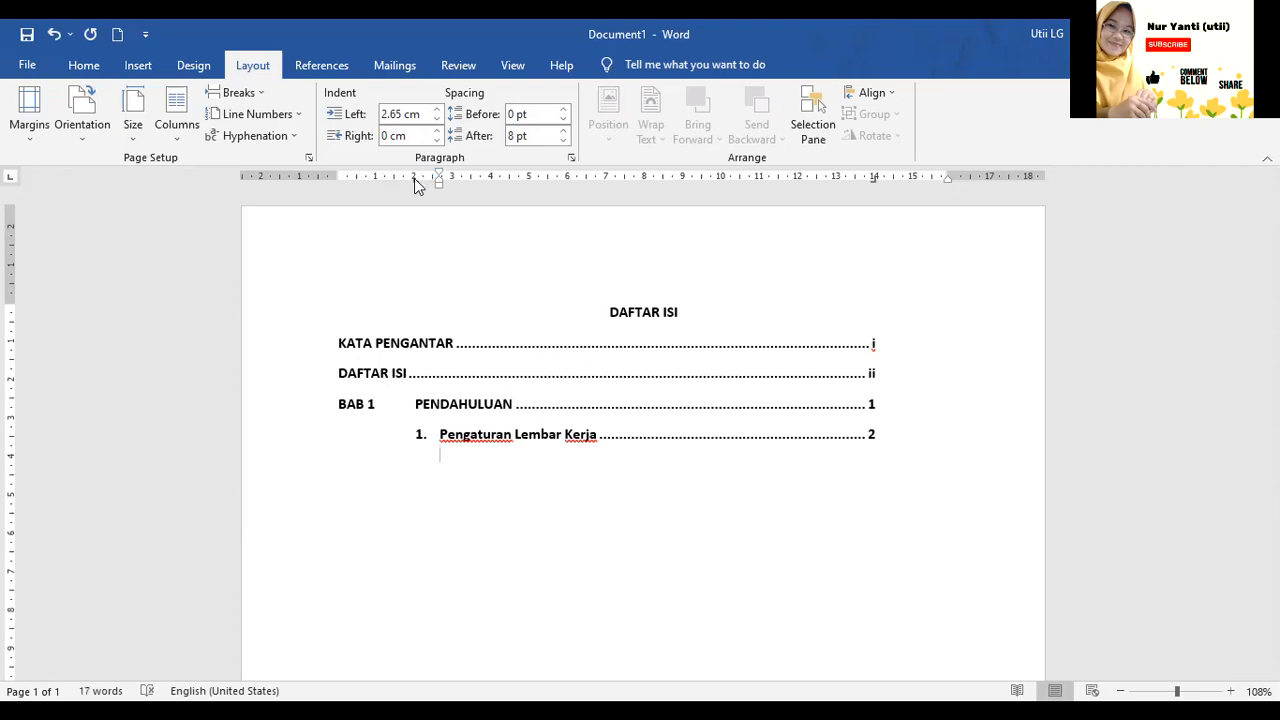
left_click(86, 65)
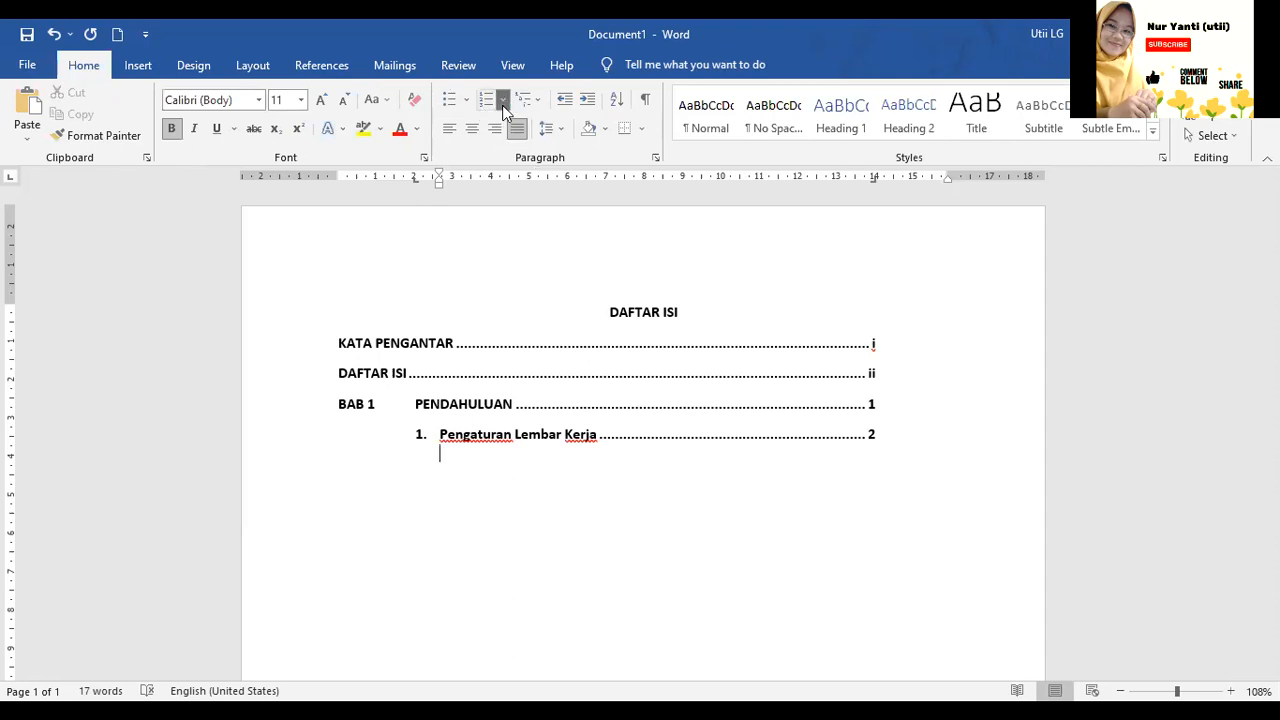
left_click(503, 99)
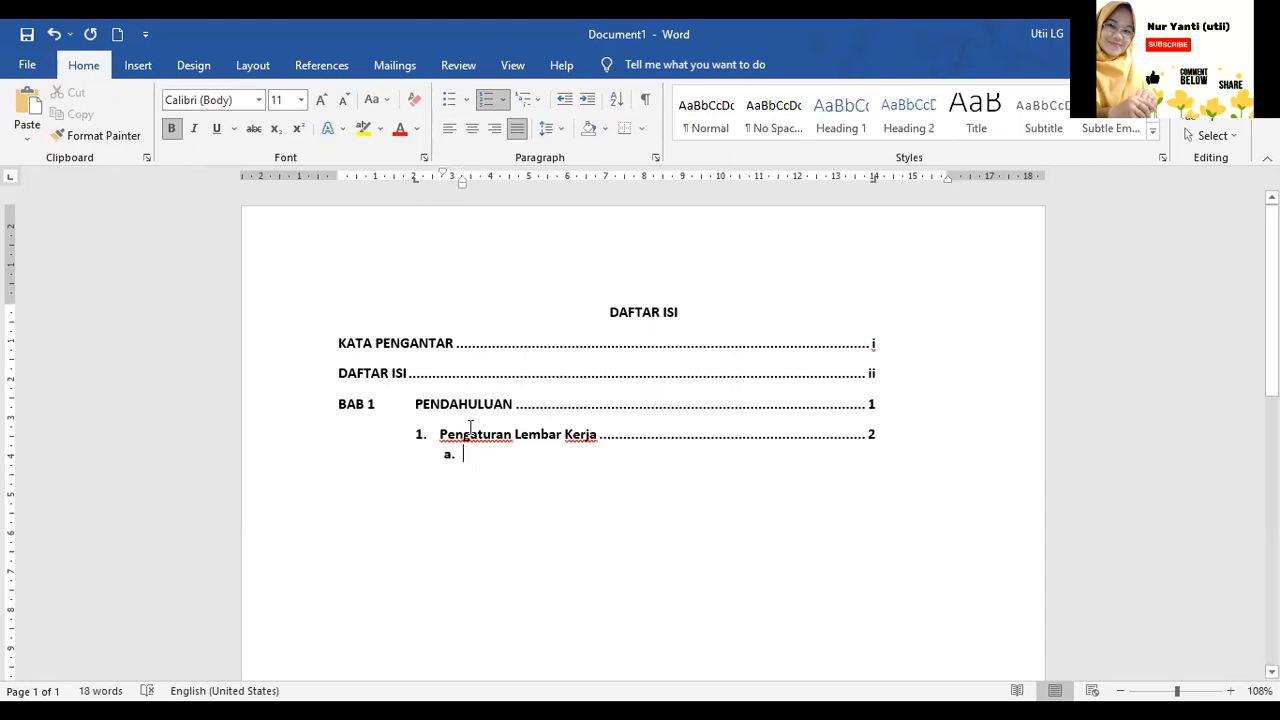
type("Page")
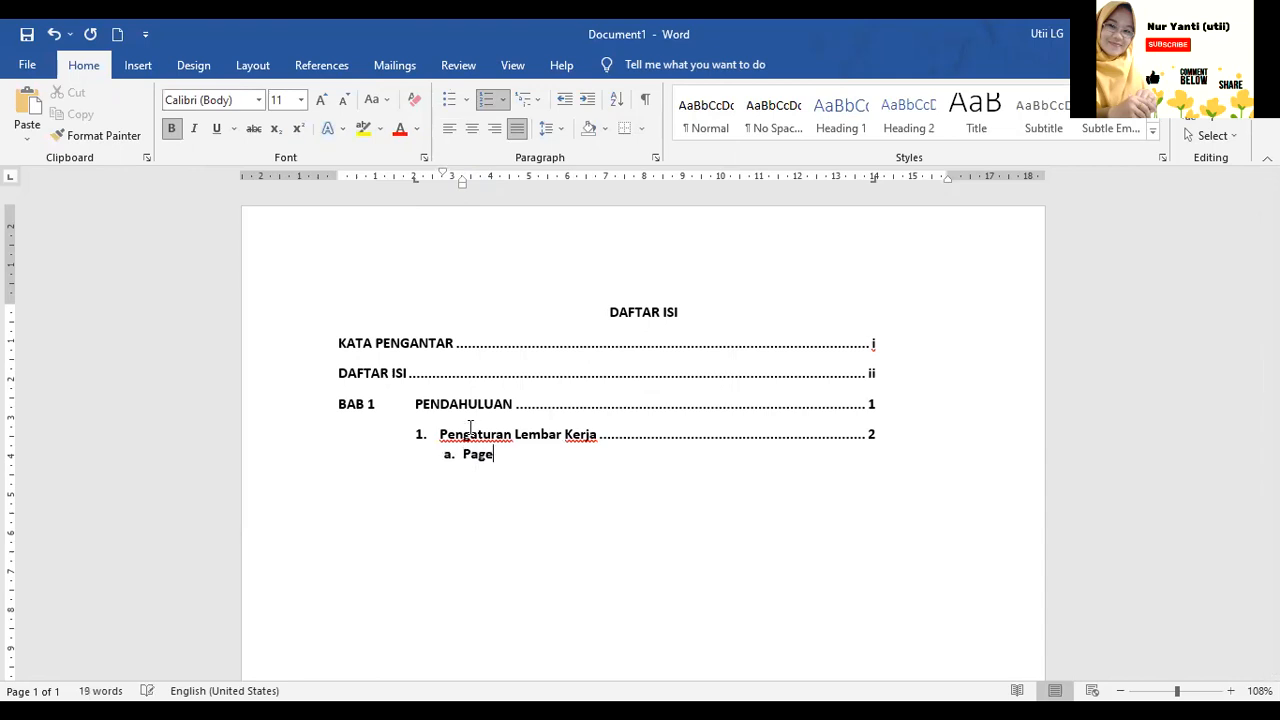
type(" Setuo")
key("Tab")
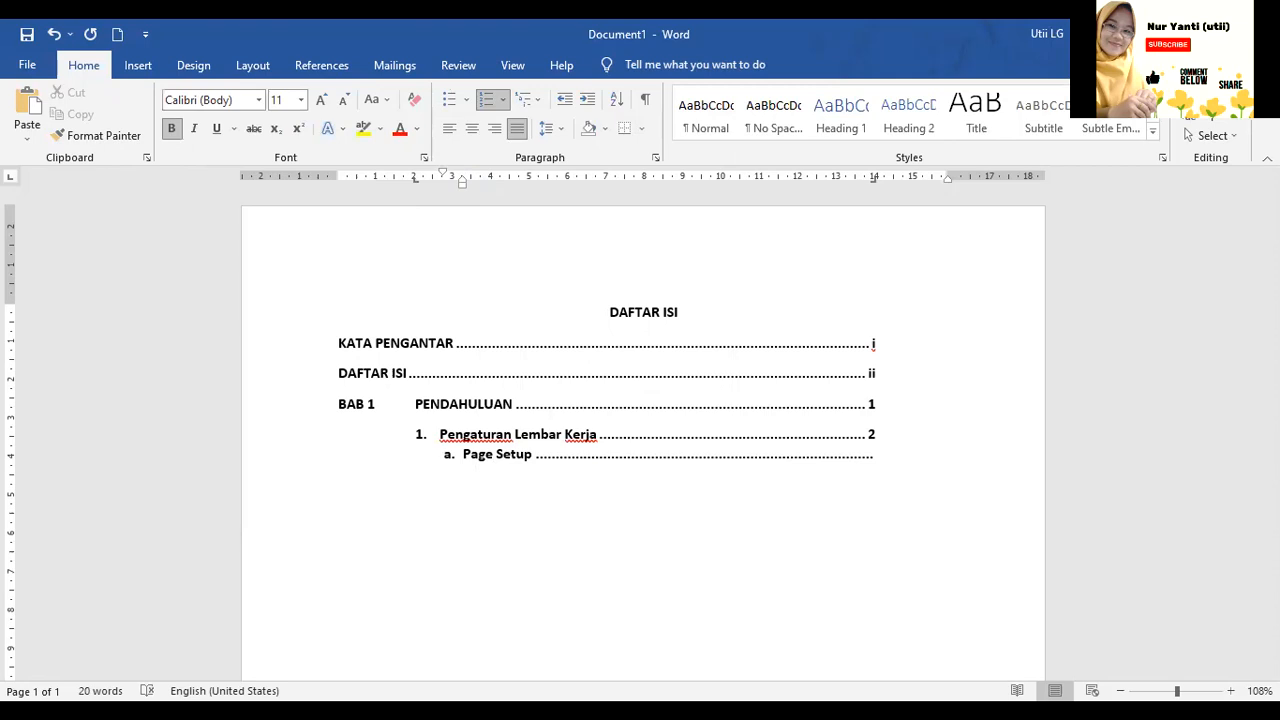
type("3")
Add the lettered item b. Paragraph Margins below Page Setup, with dotted leader and page number 5
key("Return")
type("Paragraph Margin")
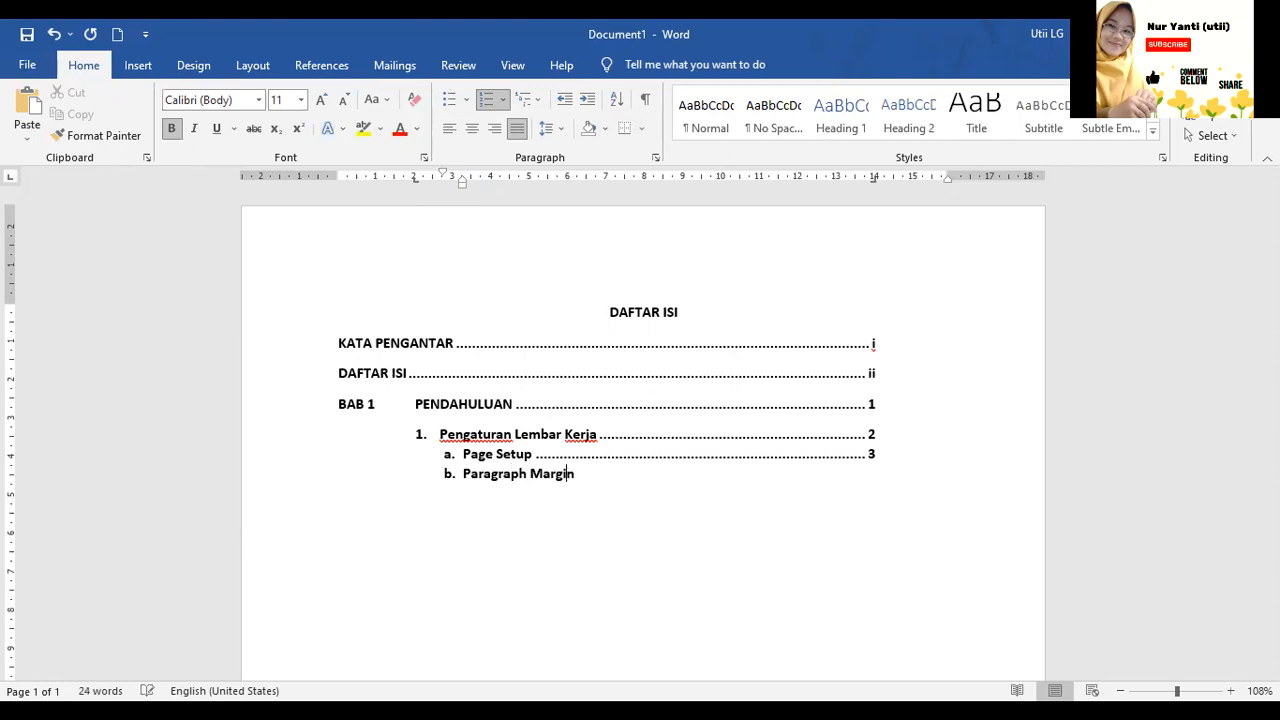
type("s")
key("Tab")
type("5")
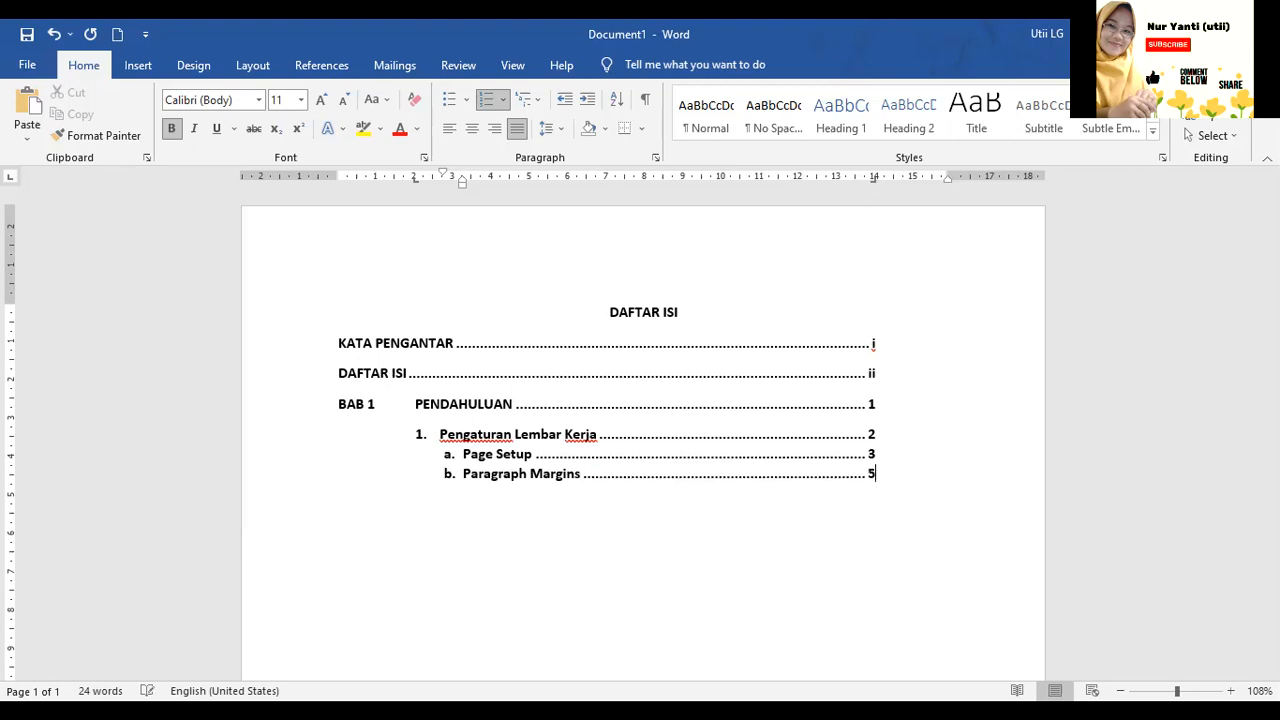
End the lettered sublist and add the numbered item 2. Memformat Huruf, with dotted leader and page number 6
key("Return")
key("Return")
key("BackSpace")
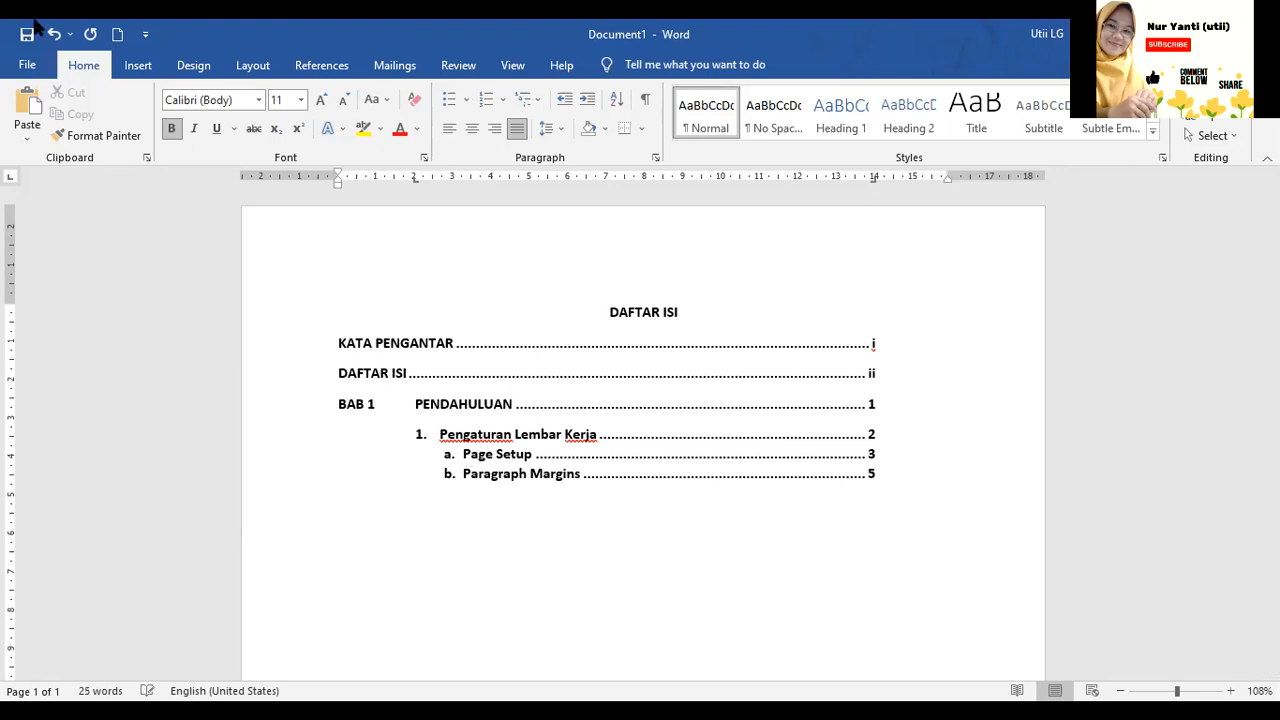
type("2.")
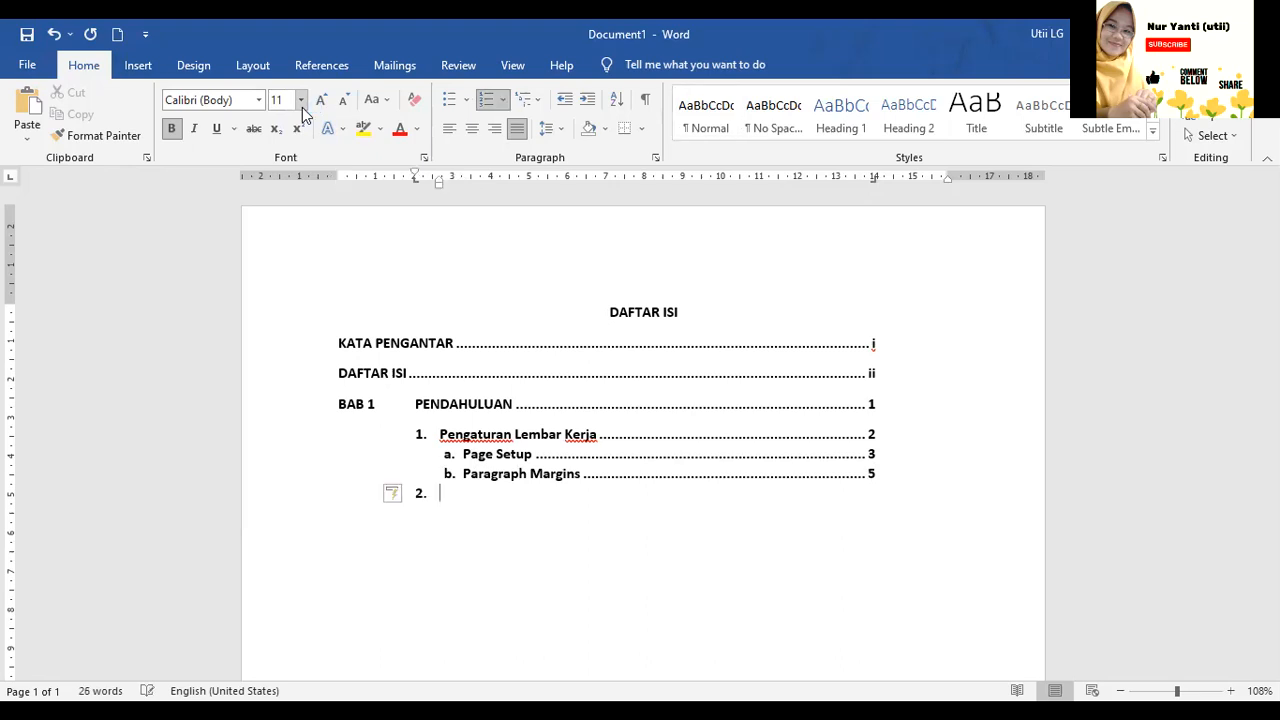
type(" Men")
key("BackSpace")
type("mformat Huru")
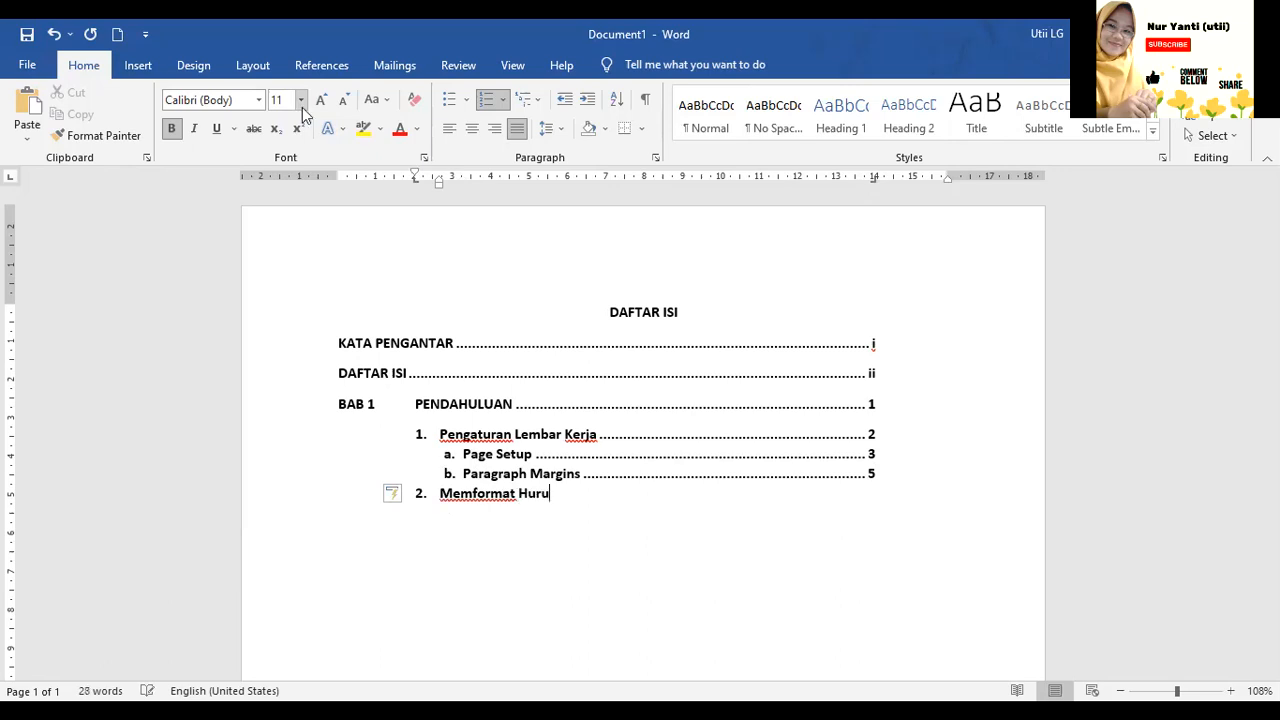
type("f")
key("Tab")
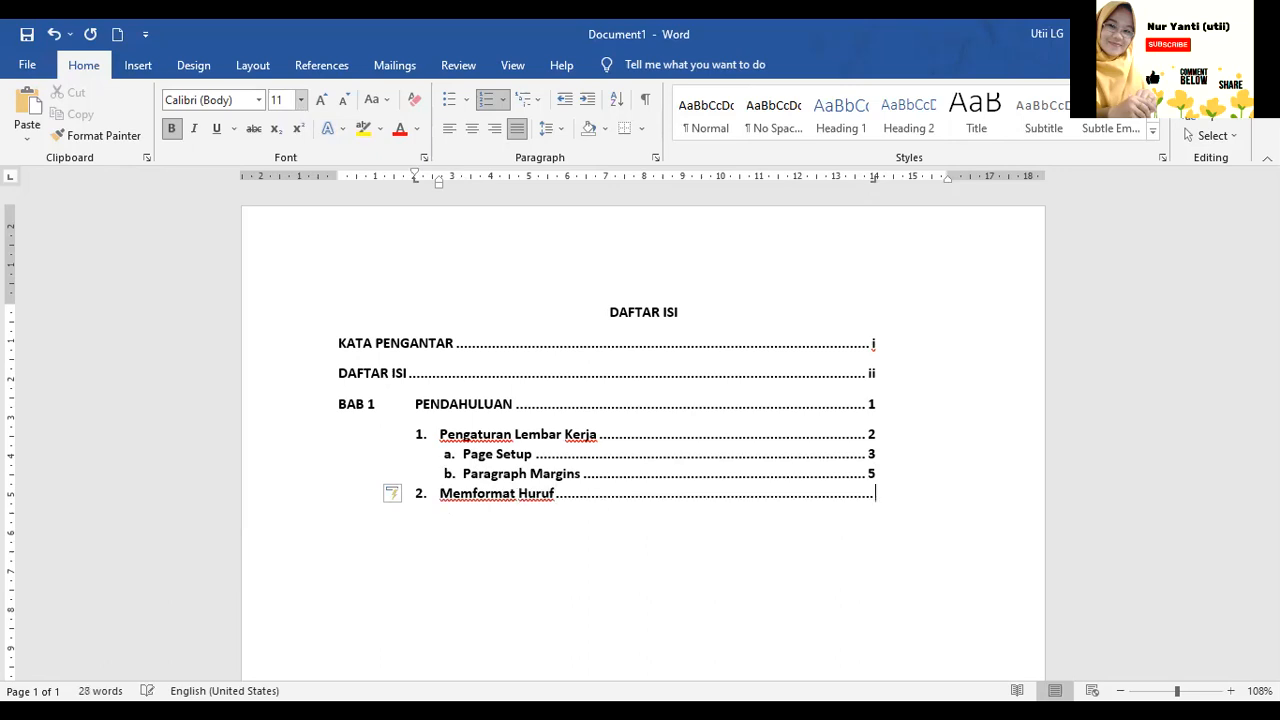
type("6")
Start a new a., b., c. sublist under Memformat Huruf and outdent it to align with the lettered items above
key("Return")
key("BackSpace")
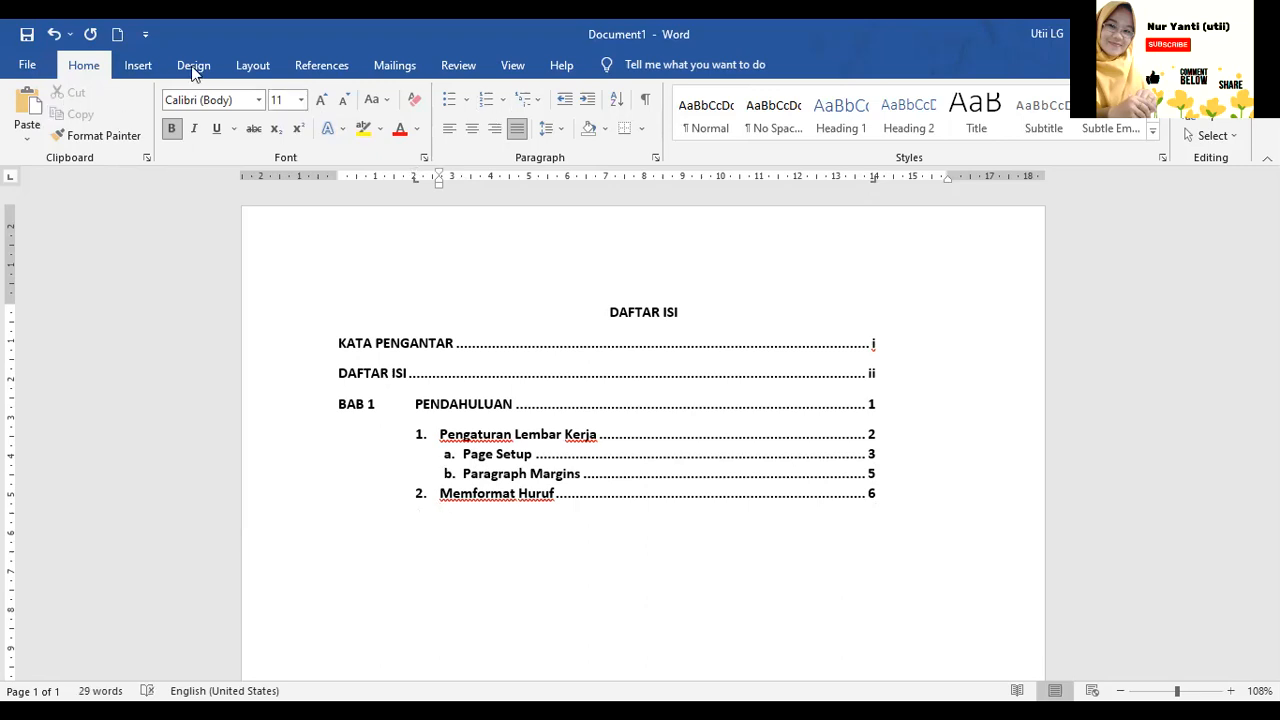
left_click(502, 101)
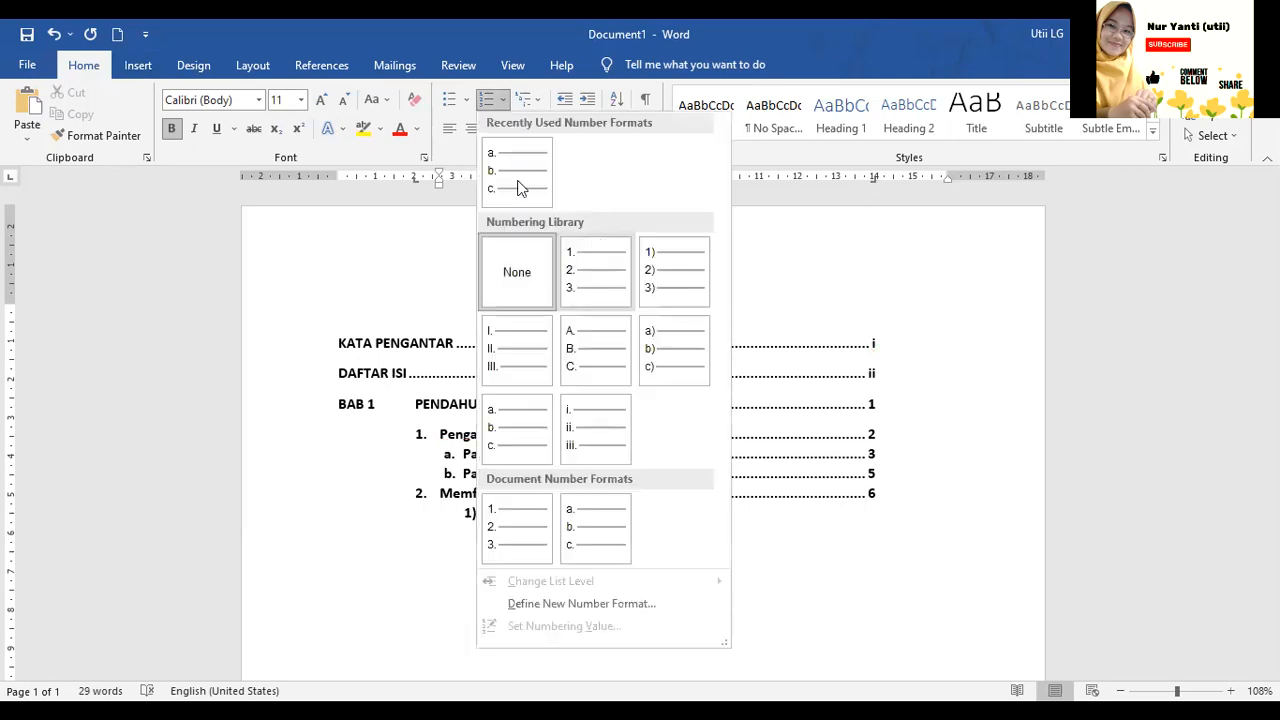
key("Escape")
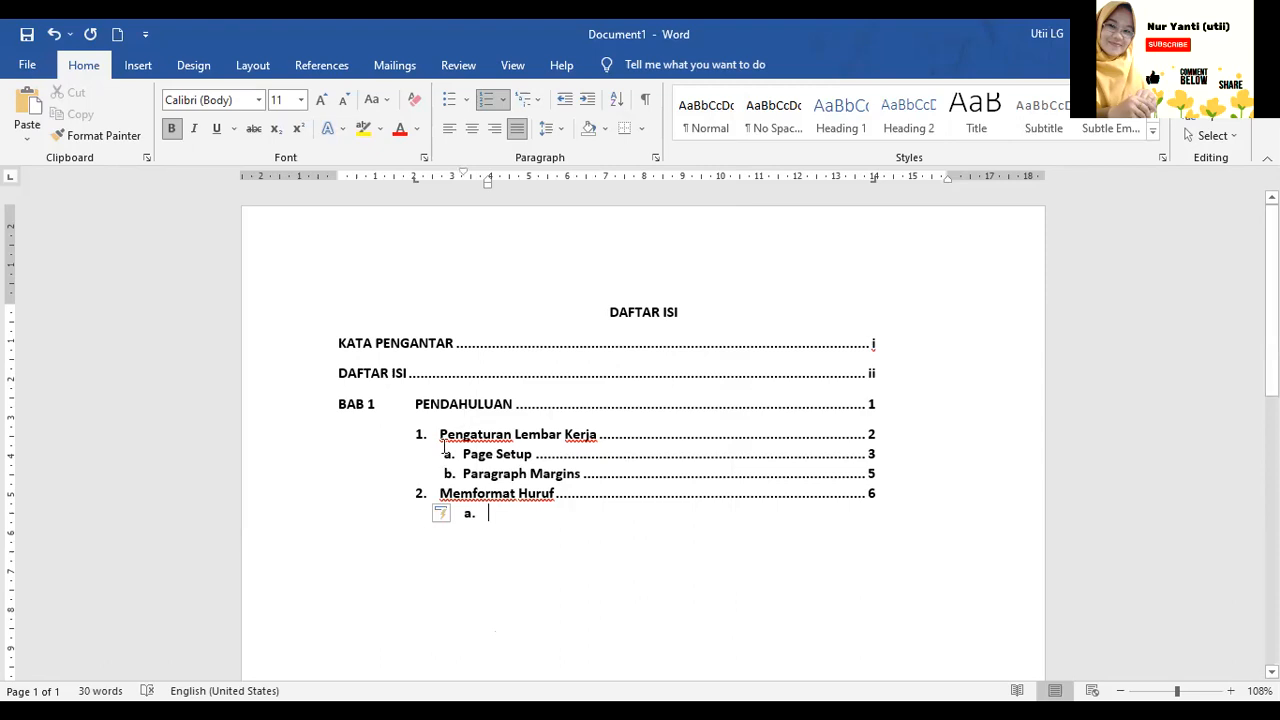
left_click(447, 455)
left_click(483, 514)
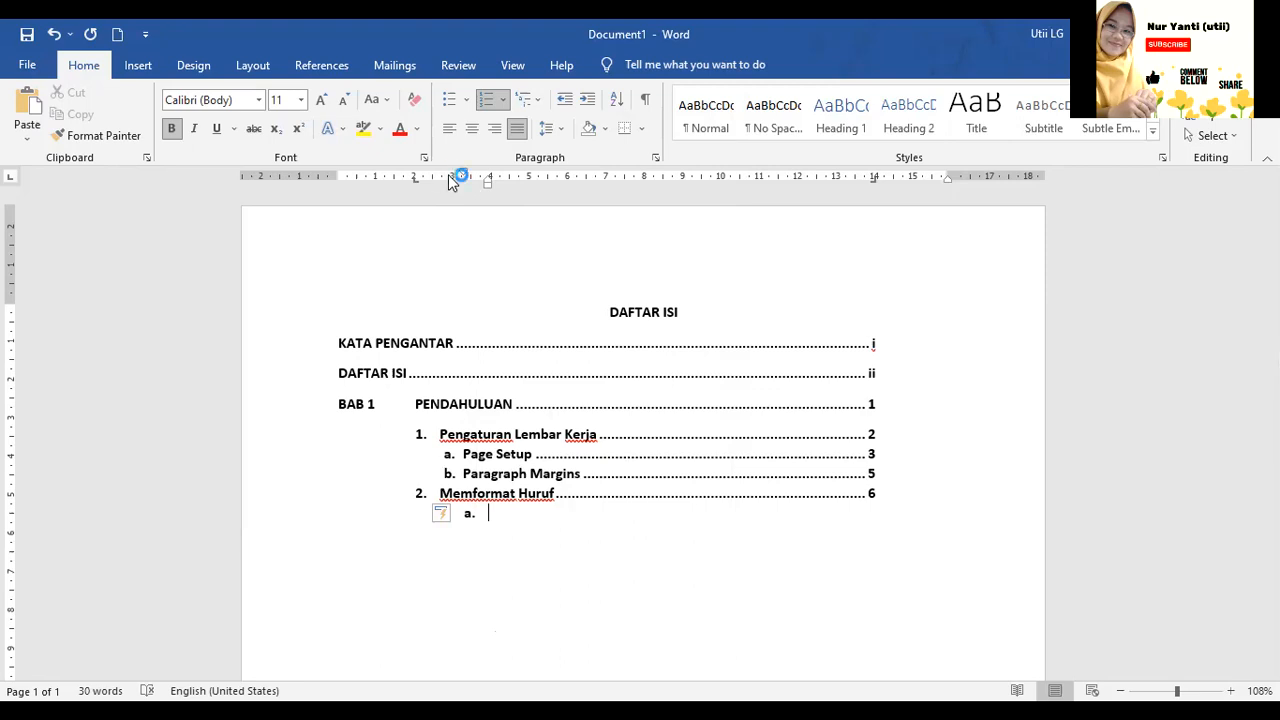
key("shift+Tab")
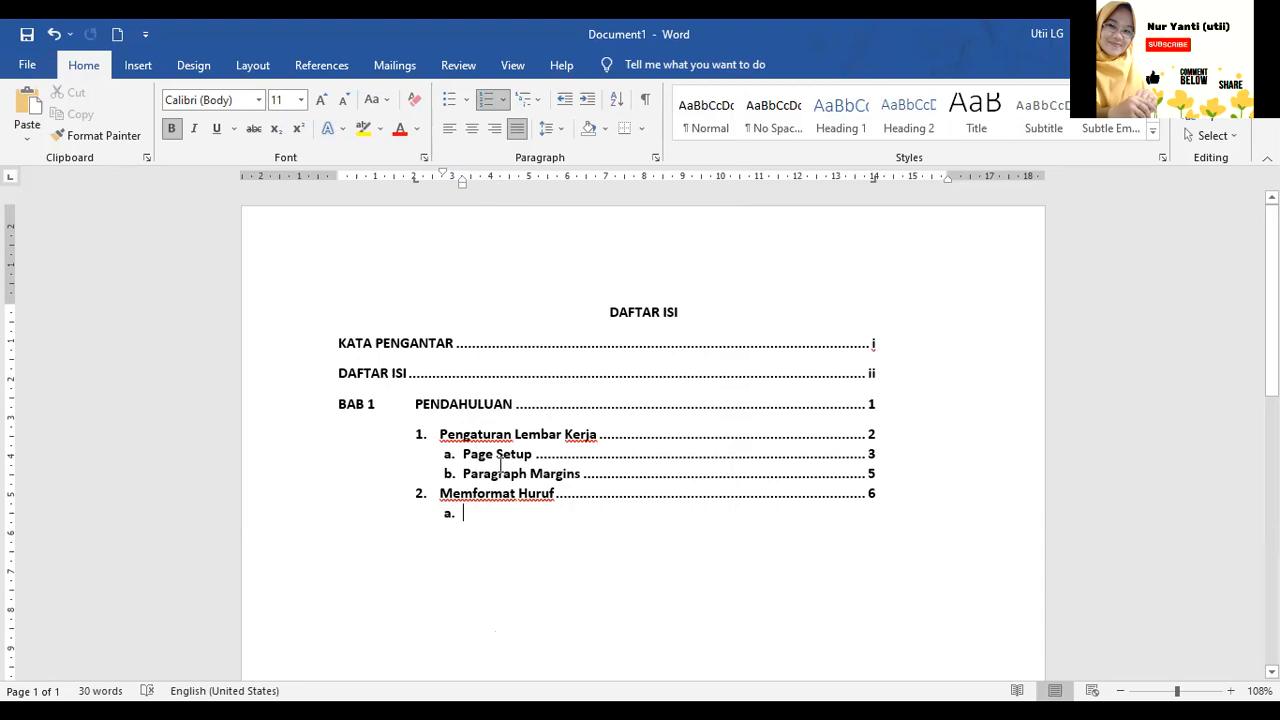
Enter Memilih Bentuk Huruf as item a. under Memformat Huruf, with dotted leader and page number 8
type("Mem")
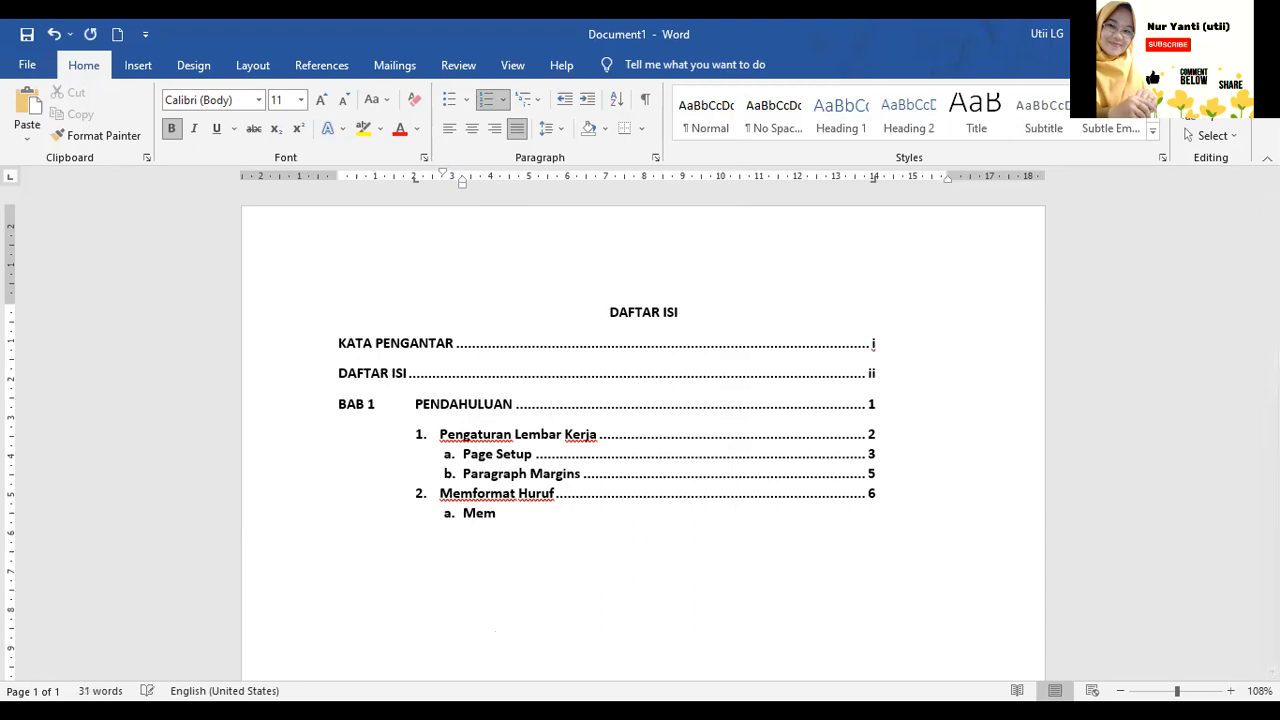
type("ilih Bentuk ")
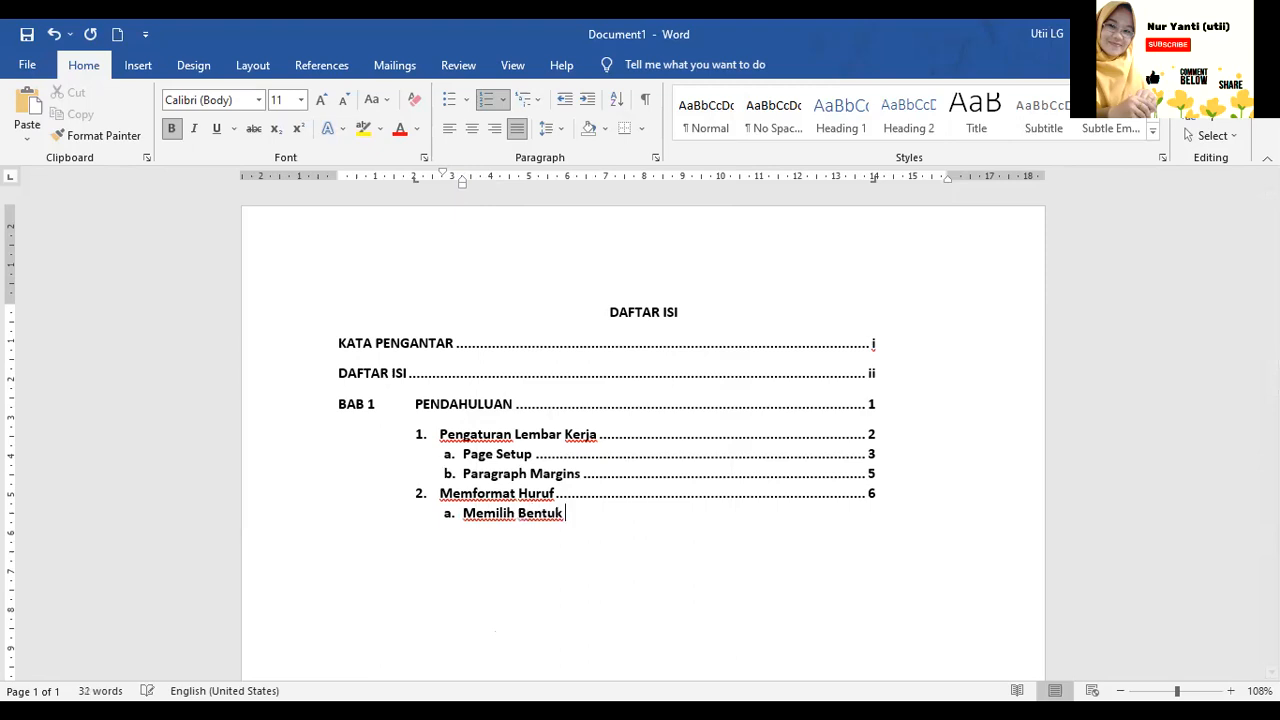
type("Huruf")
key("Tab")
type("8")
Add the lettered item b. Mengatur Ukuran Huruf, with dotted leader and page number 10
key("Return")
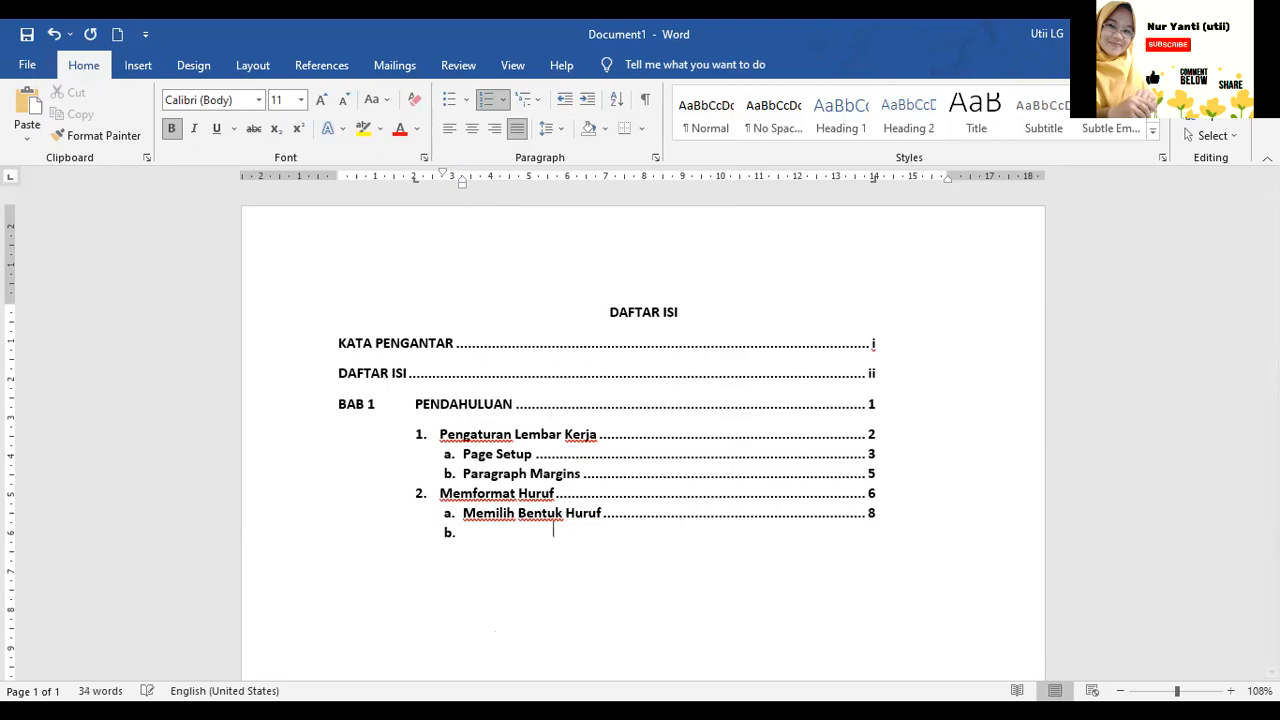
type("Mengatur Ukuran")
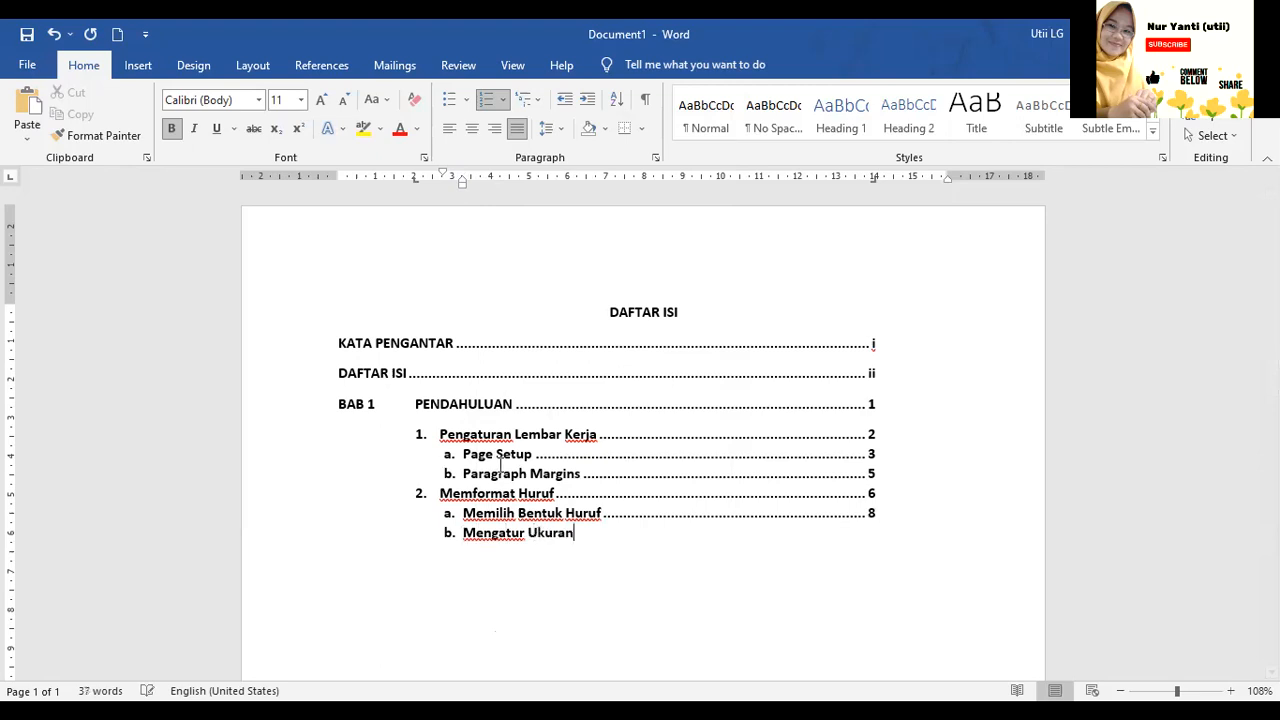
type(" Huruf")
key("Tab")
type("10")
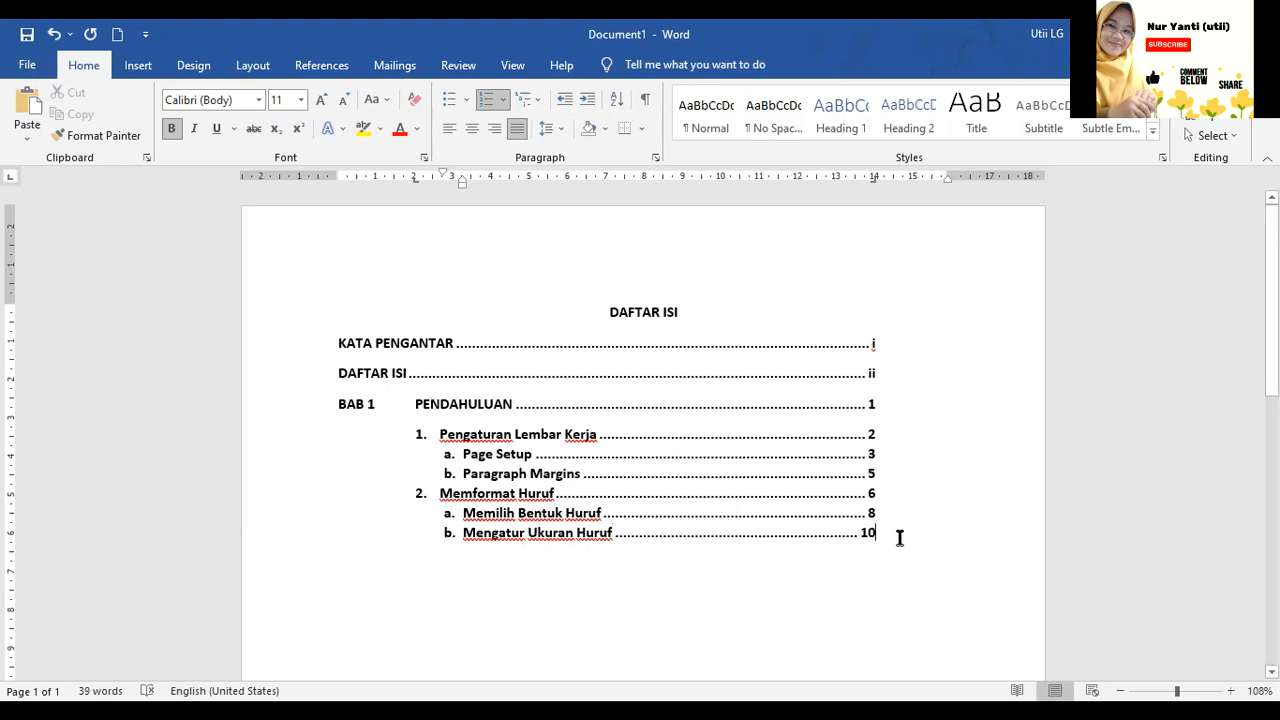
End the lettered sublist, remove the new line's indent and enter the chapter label BAB 2 at the margin
key("Return")
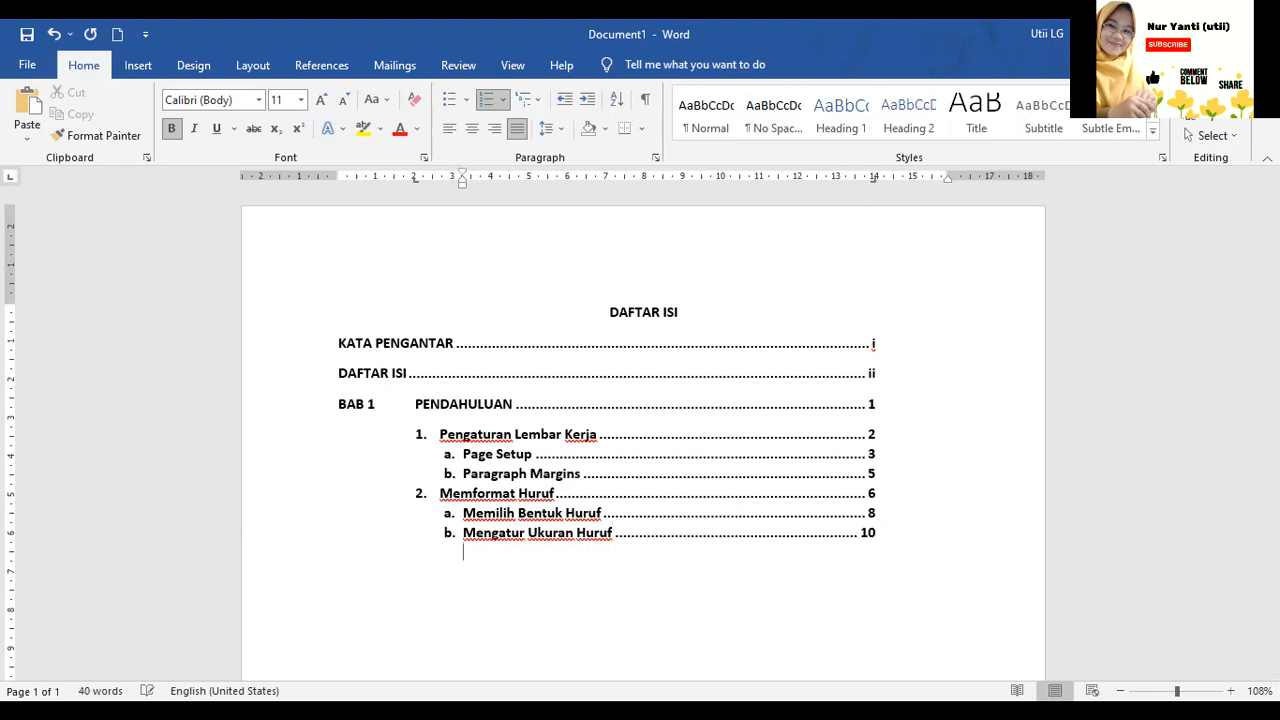
key("BackSpace")
key("BackSpace")
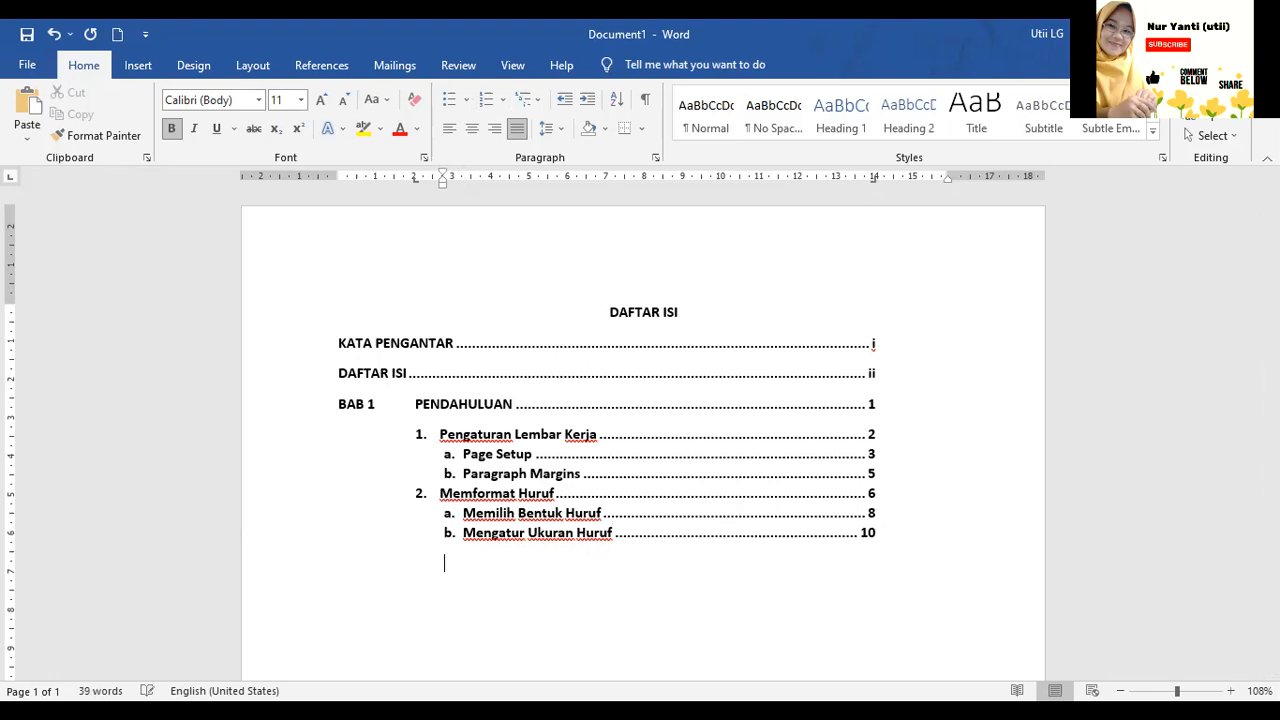
key("BackSpace")
type("Ba")
key("BackSpace")
type("AB")
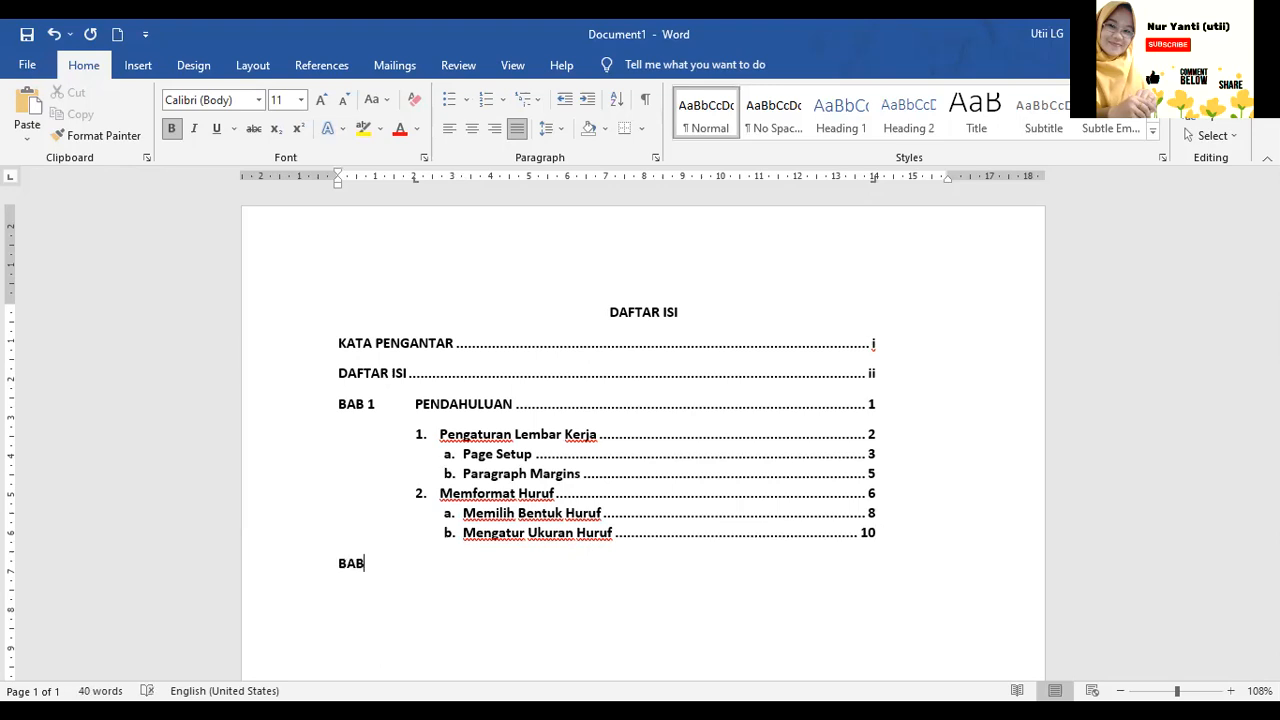
type(" 2")
Enter LANDASAN TEORITIS at the 2 cm tab stop of the BAB 2 line, with dotted leader and page number 12
key("Tab")
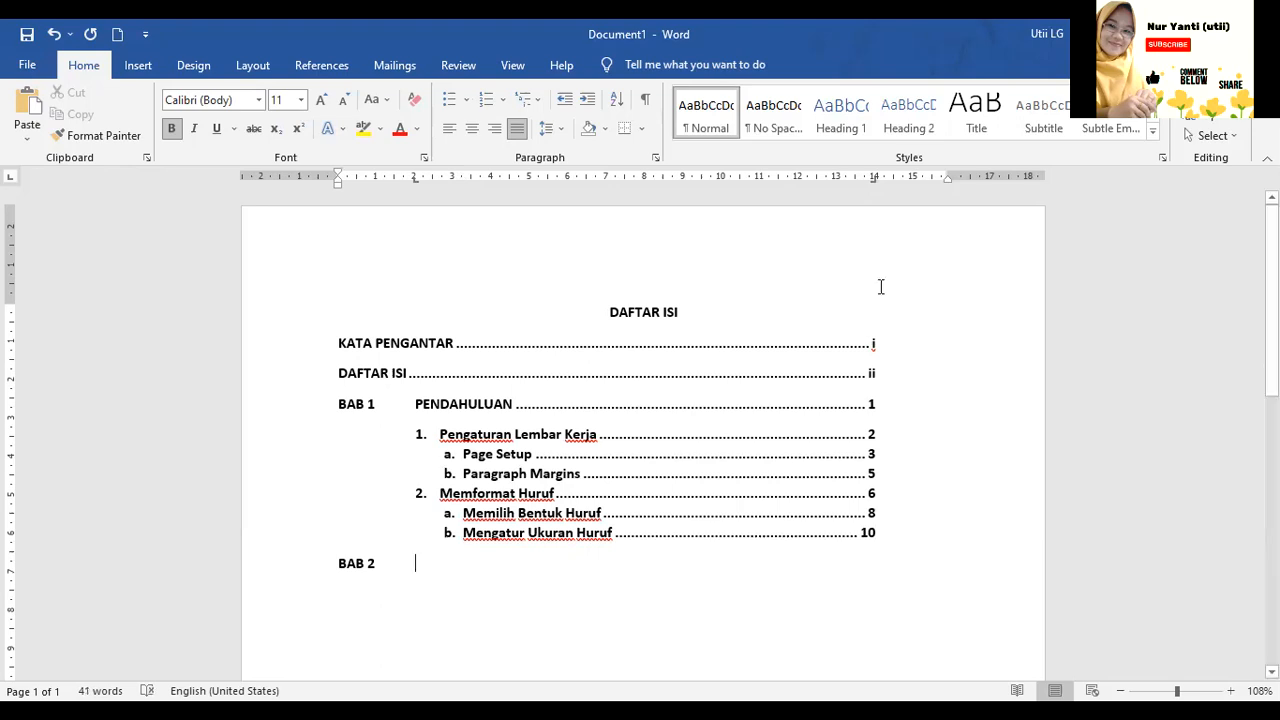
left_click(414, 182)
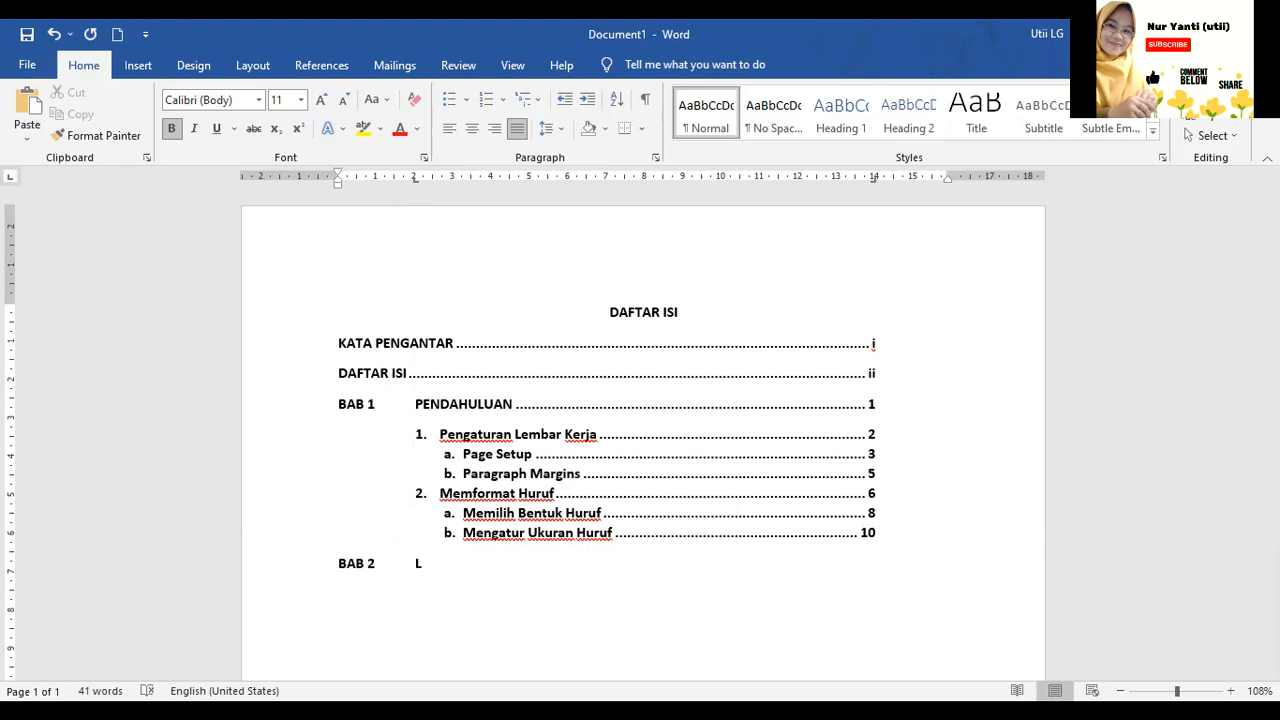
type("ANDASAN TEORITIS")
key("Tab")
type("12")
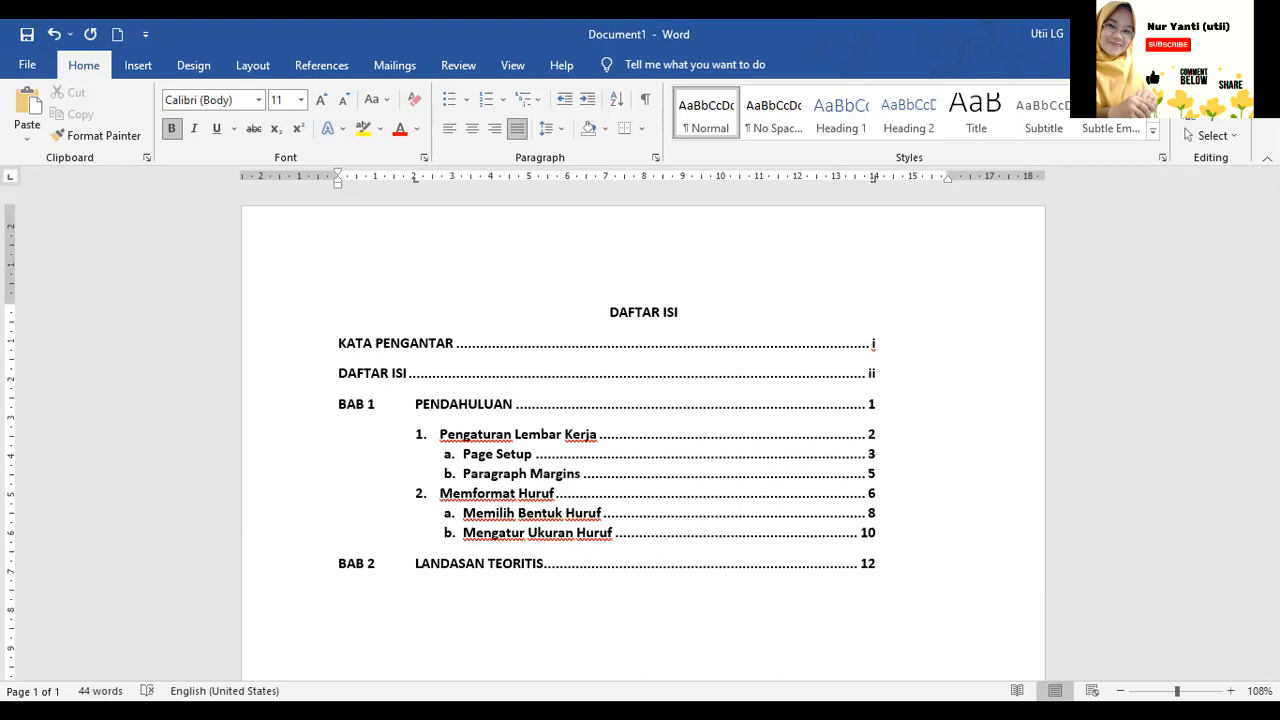
Add the numbered item 3. Tabulasi beneath LANDASAN TEORITIS, with dotted leader and page number 14
key("Return")
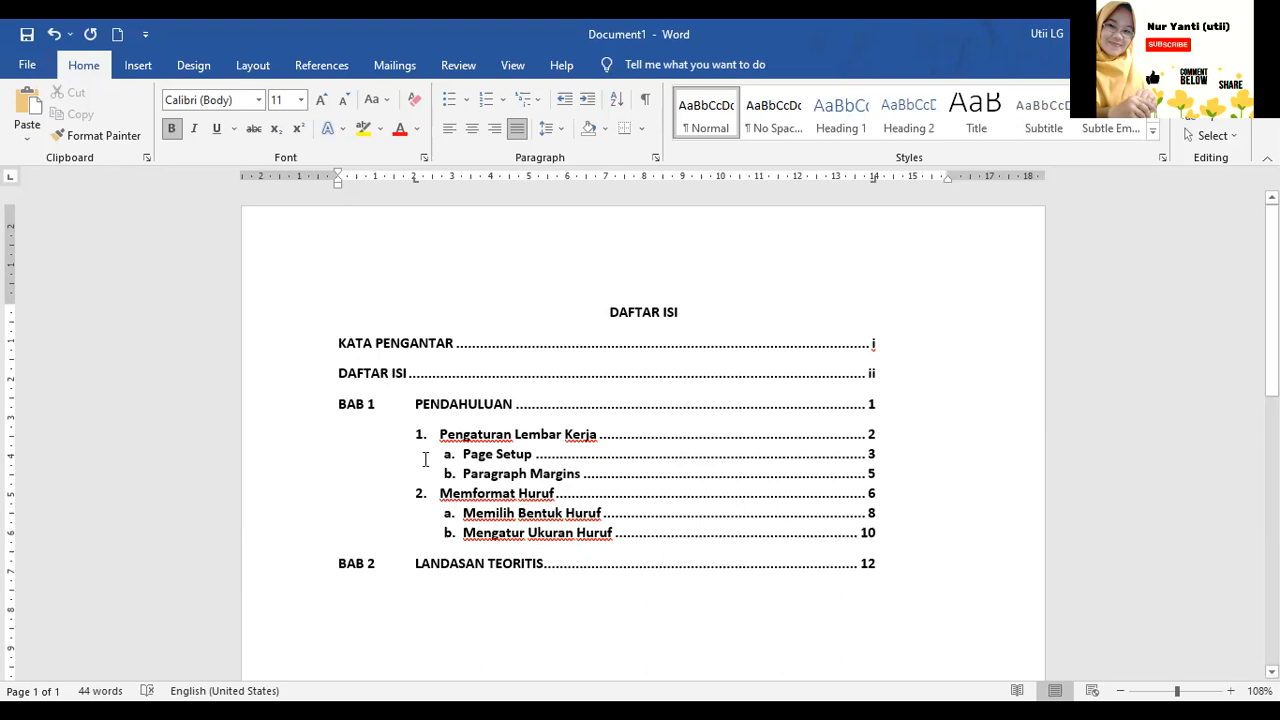
type("3.")
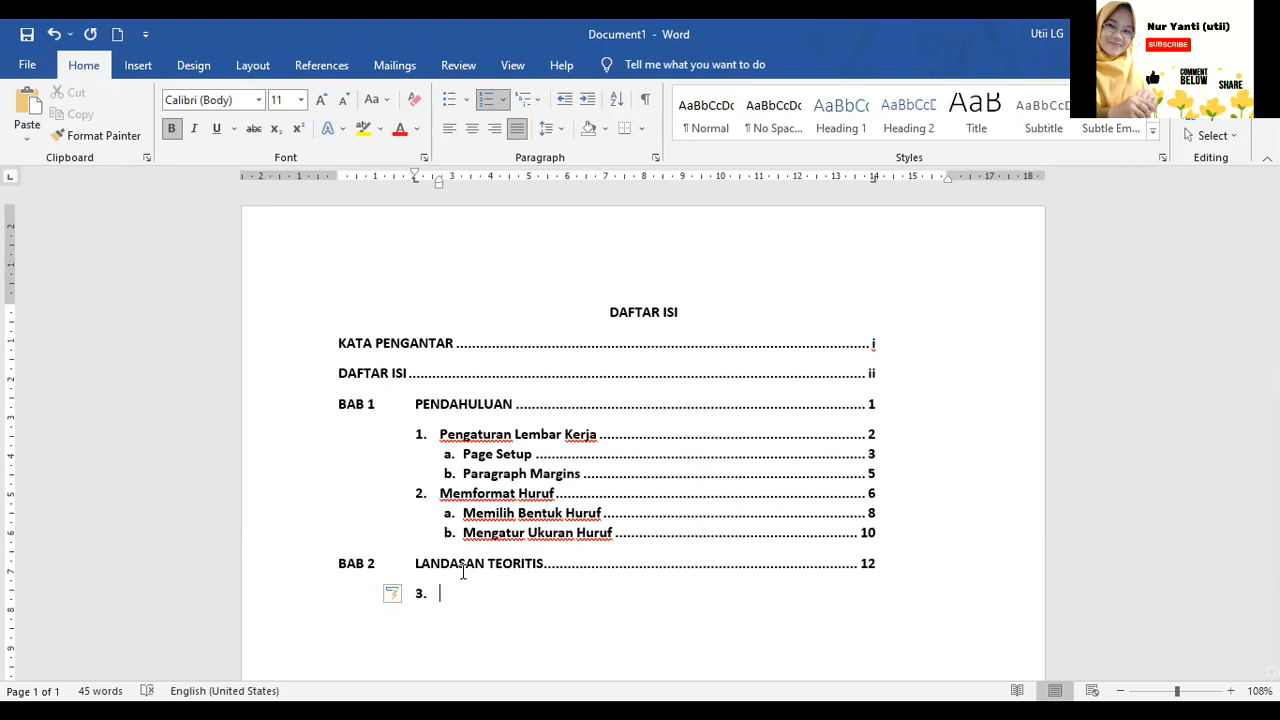
type("t")
key("BackSpace")
type("Tabulasi")
key("Tab")
type("1")
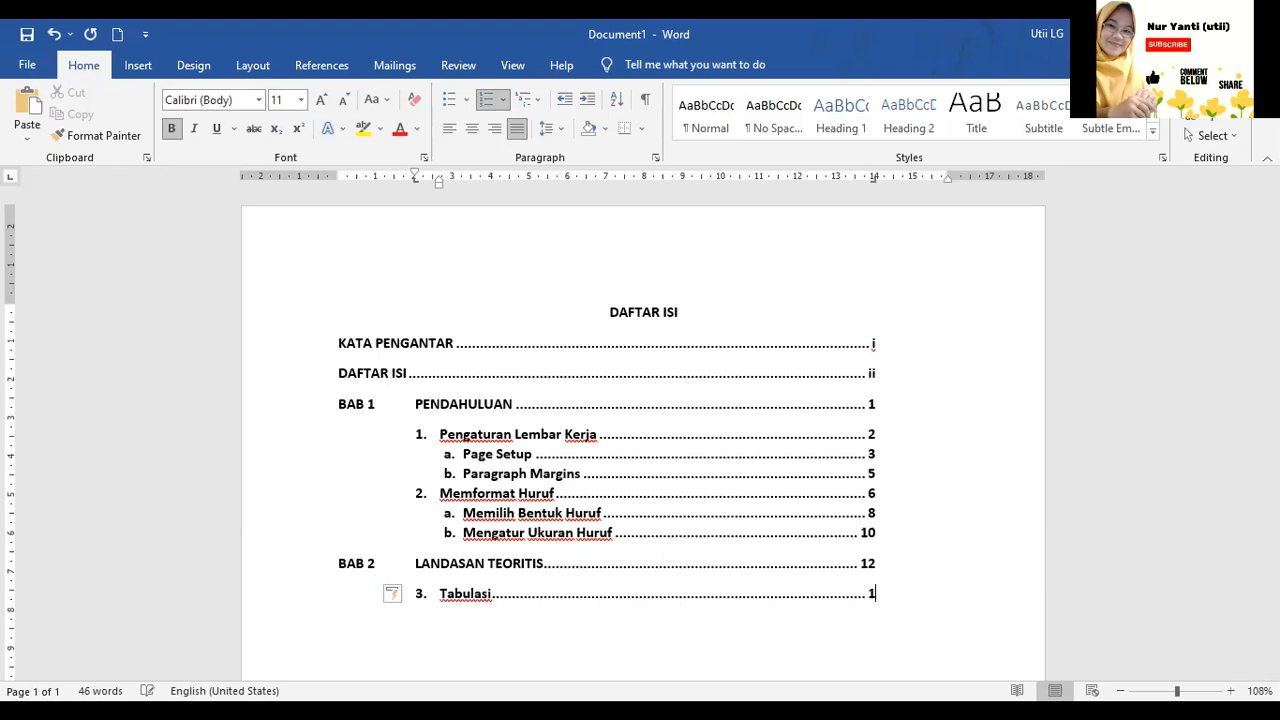
type("4")
Begin an unnumbered, indented line beneath Tabulasi and bring up the page layout commands
key("Return")
key("BackSpace")
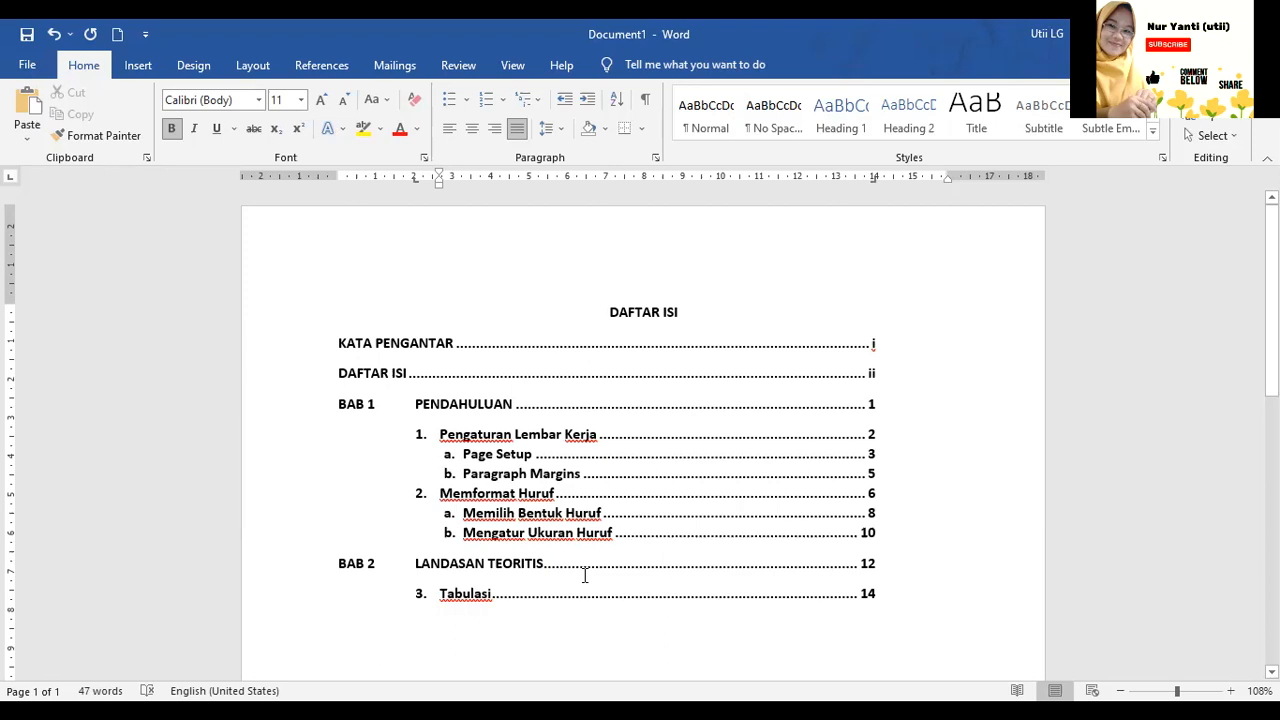
key("alt+p")
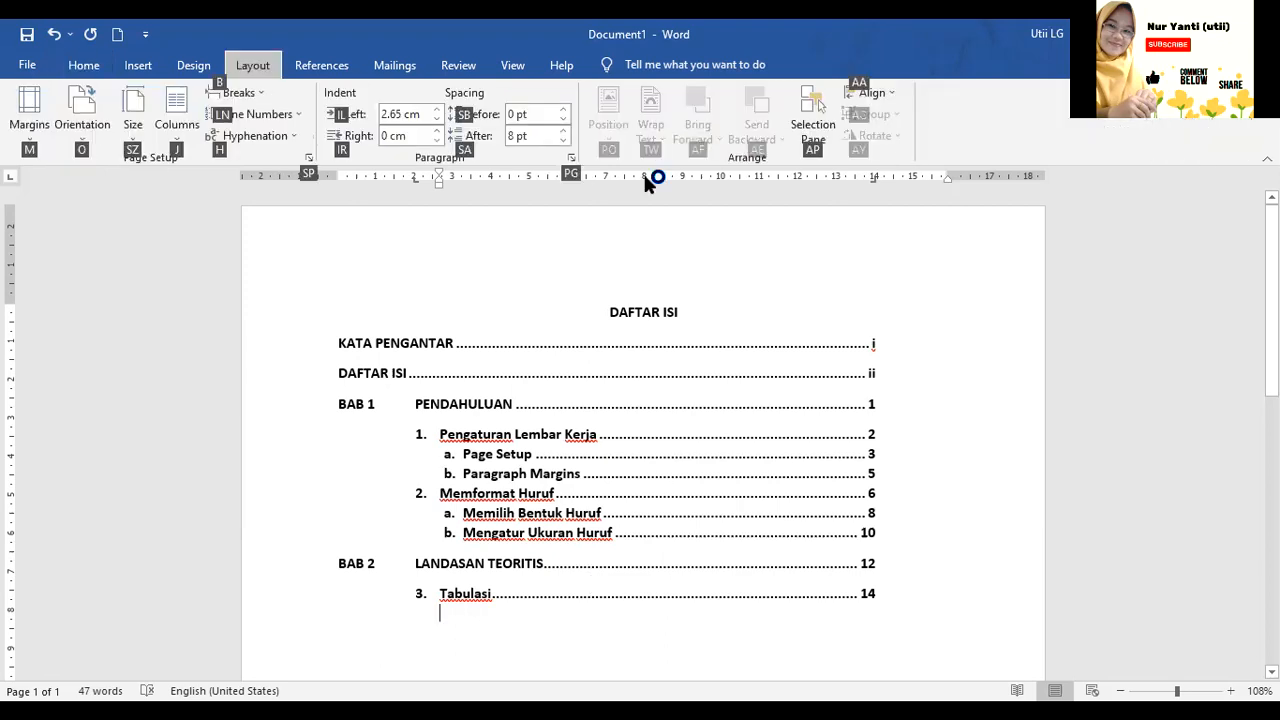